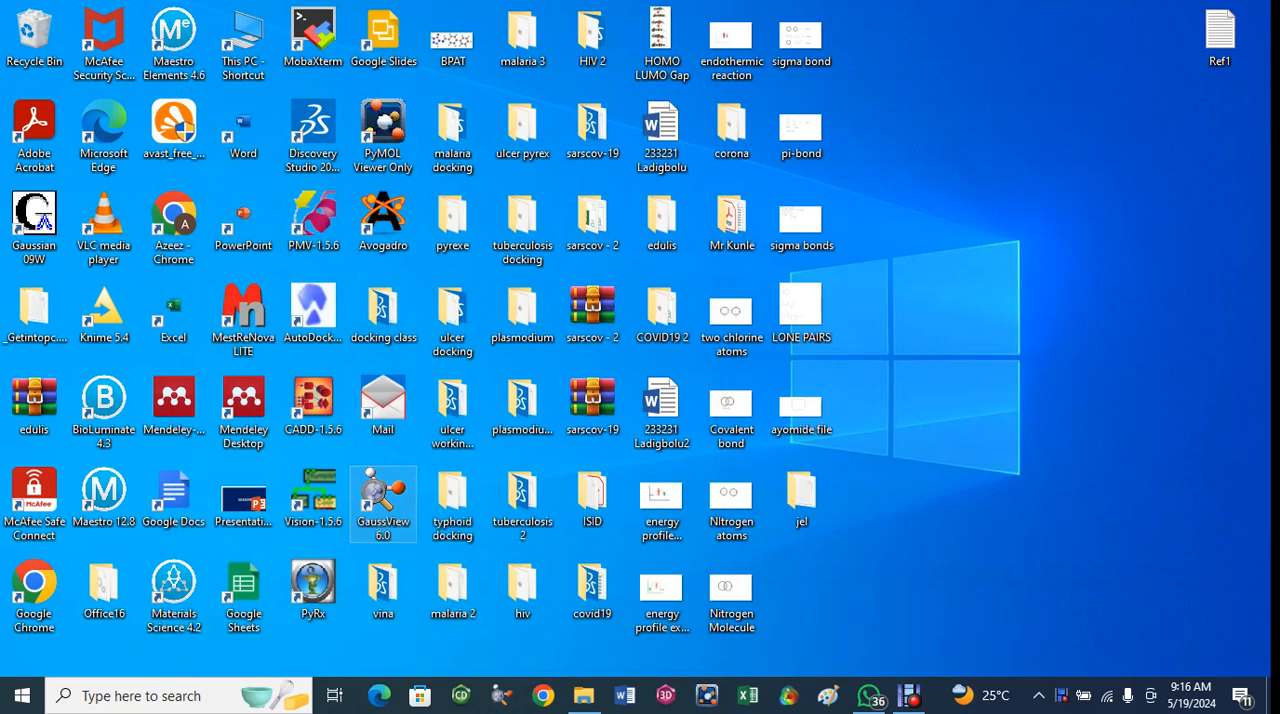
- Open GaussView and place six separate Carbon Atom fragments in a hexagonal ring in the empty molecule window
{"action": "double_click", "coordinate": [383, 505]}
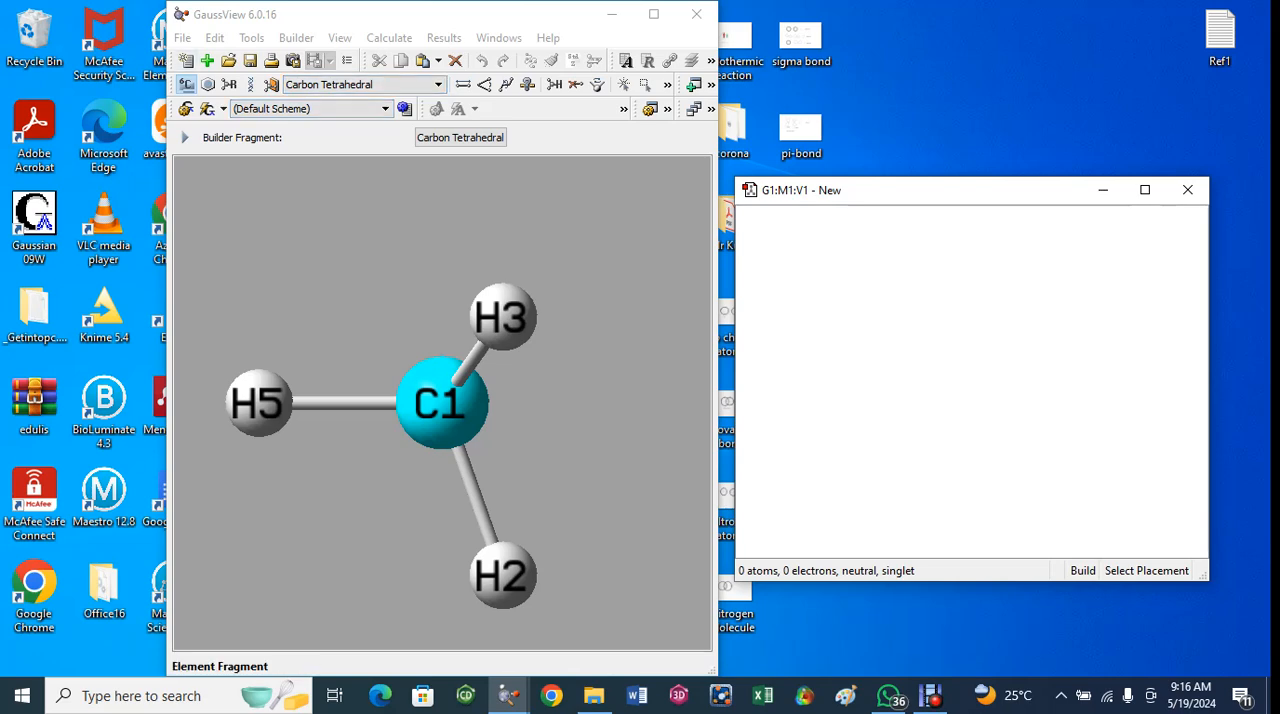
{"action": "left_click", "coordinate": [186, 84]}
{"action": "left_click", "coordinate": [370, 472]}
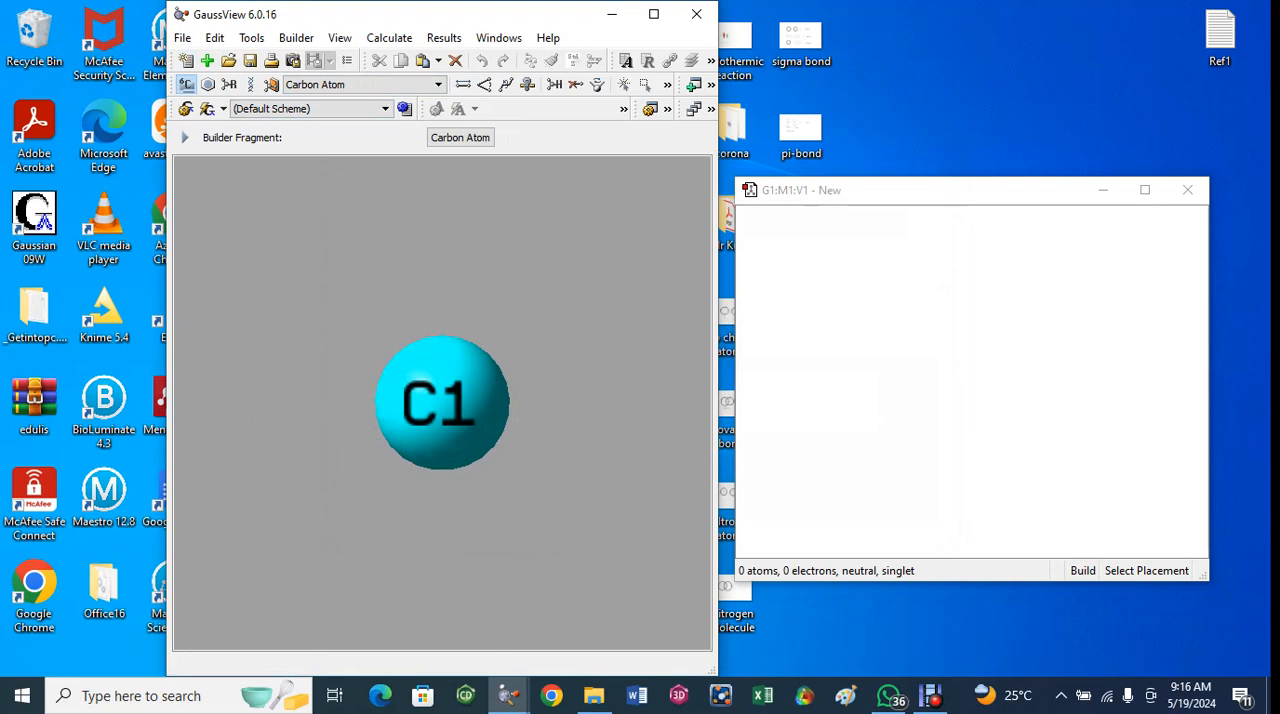
{"action": "left_click", "coordinate": [848, 346]}
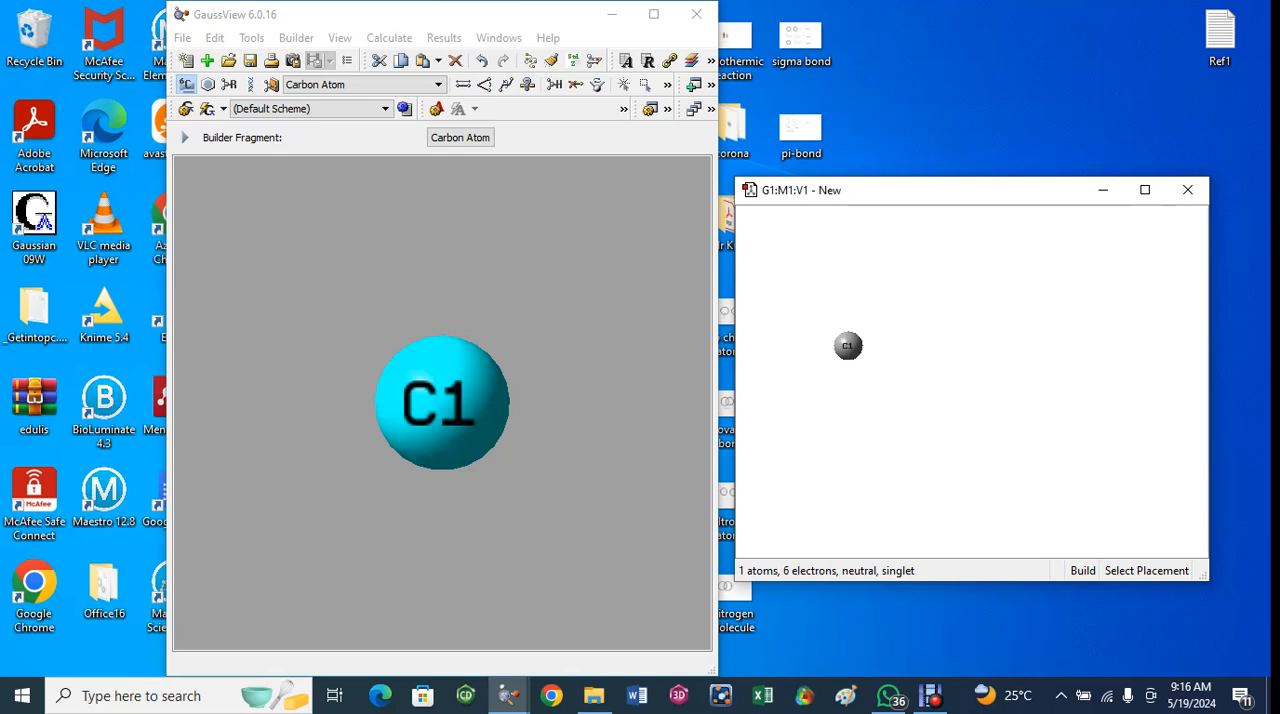
{"action": "left_click", "coordinate": [887, 308]}
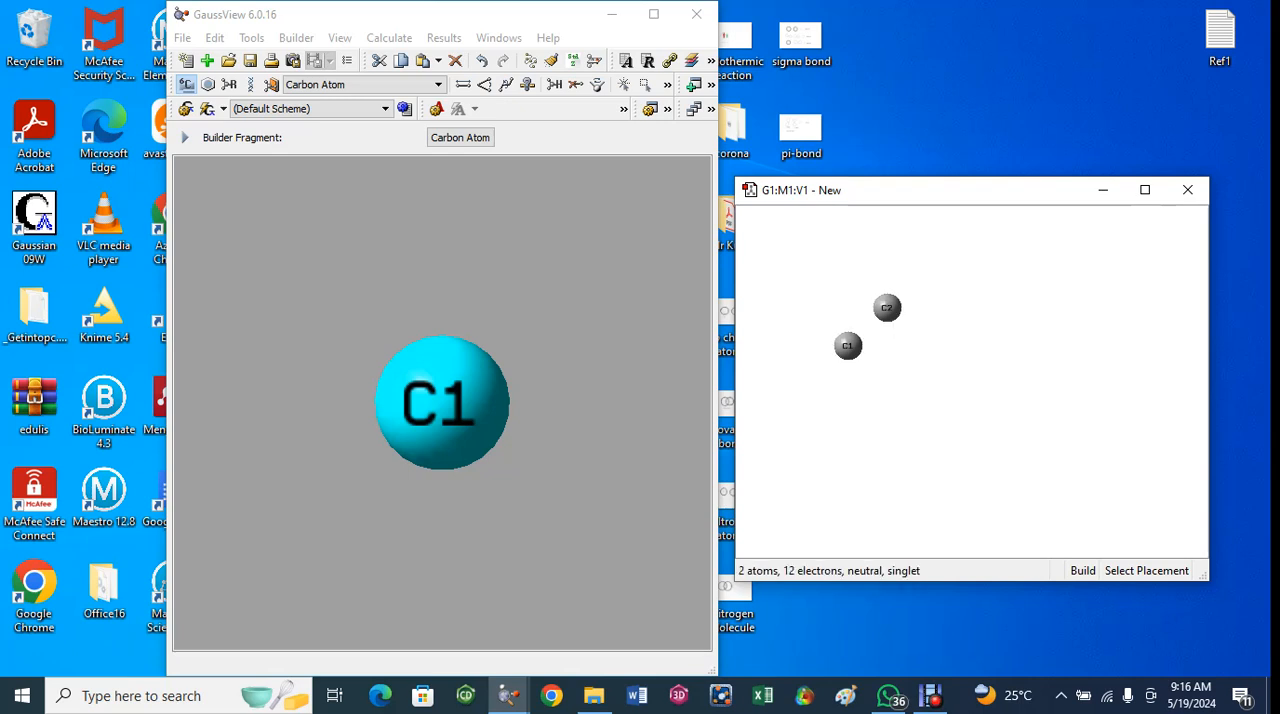
{"action": "left_click", "coordinate": [932, 336]}
{"action": "left_click", "coordinate": [848, 392]}
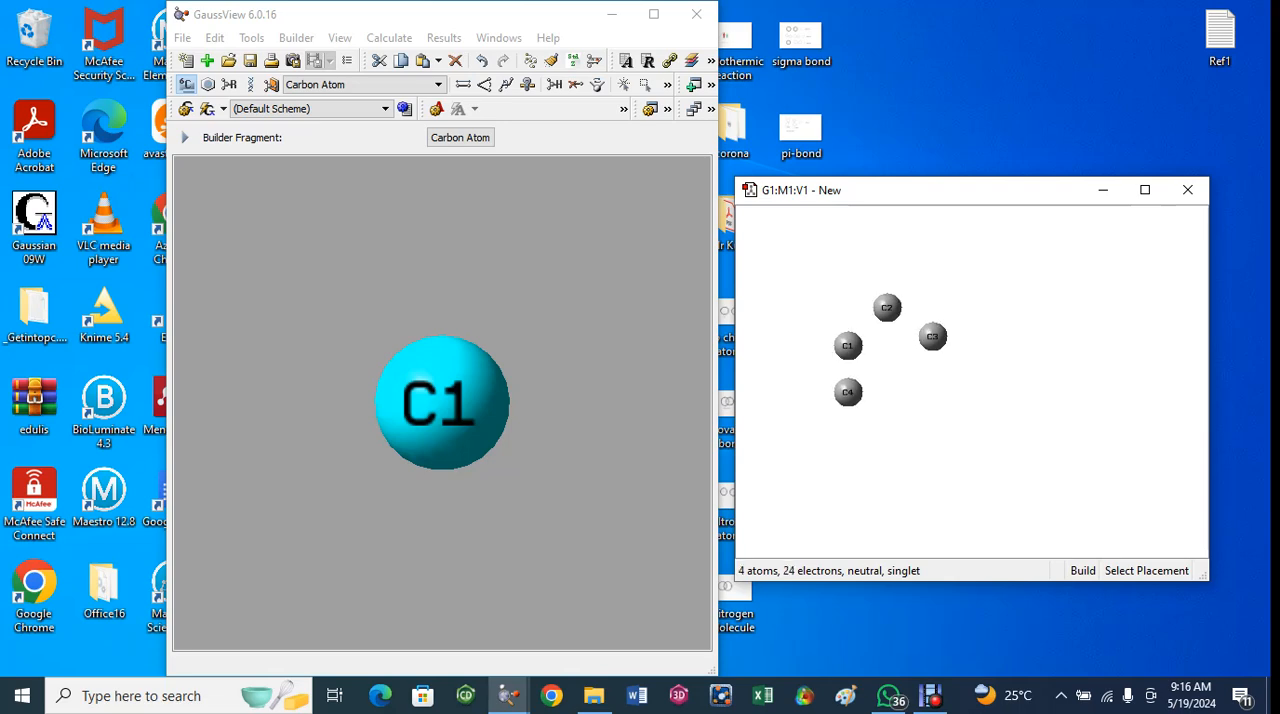
{"action": "left_click", "coordinate": [893, 413]}
{"action": "left_click", "coordinate": [936, 384]}
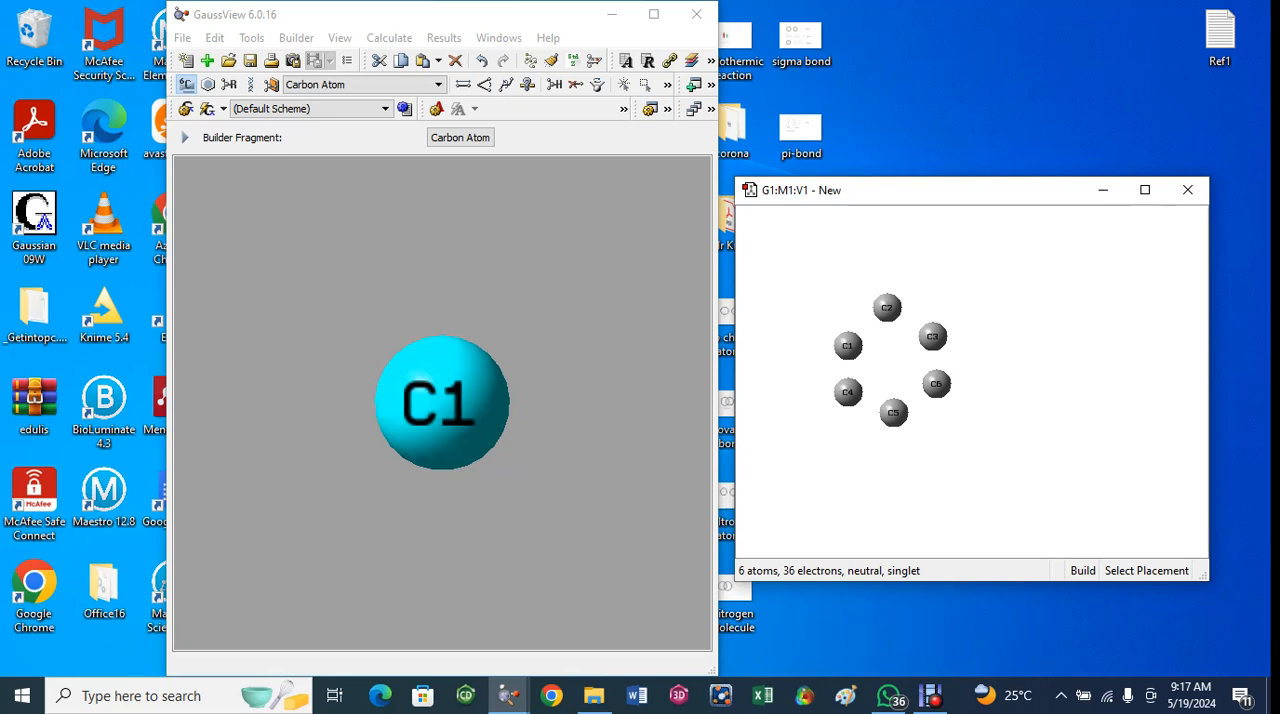
- Create an aromatic bond (solid plus dashed line) between carbon atoms C1 and C2 with the Modify Bond tool
{"action": "left_click", "coordinate": [463, 84]}
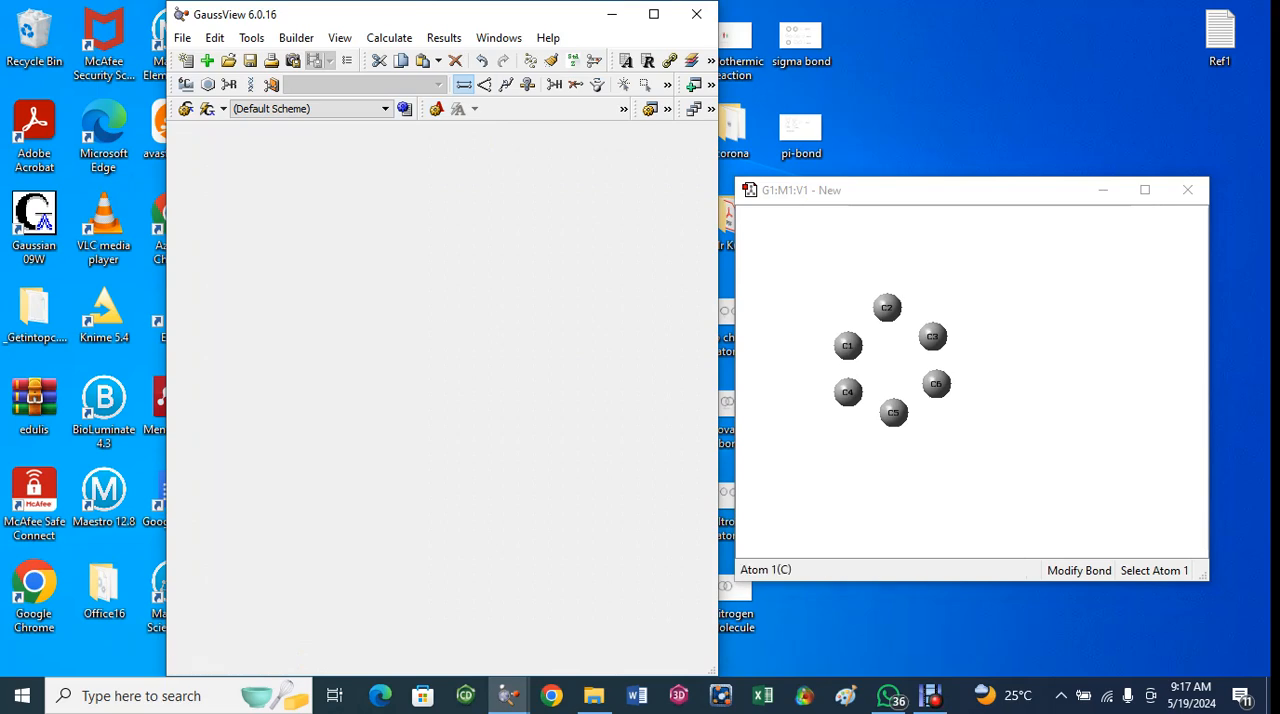
{"action": "left_click", "coordinate": [847, 345]}
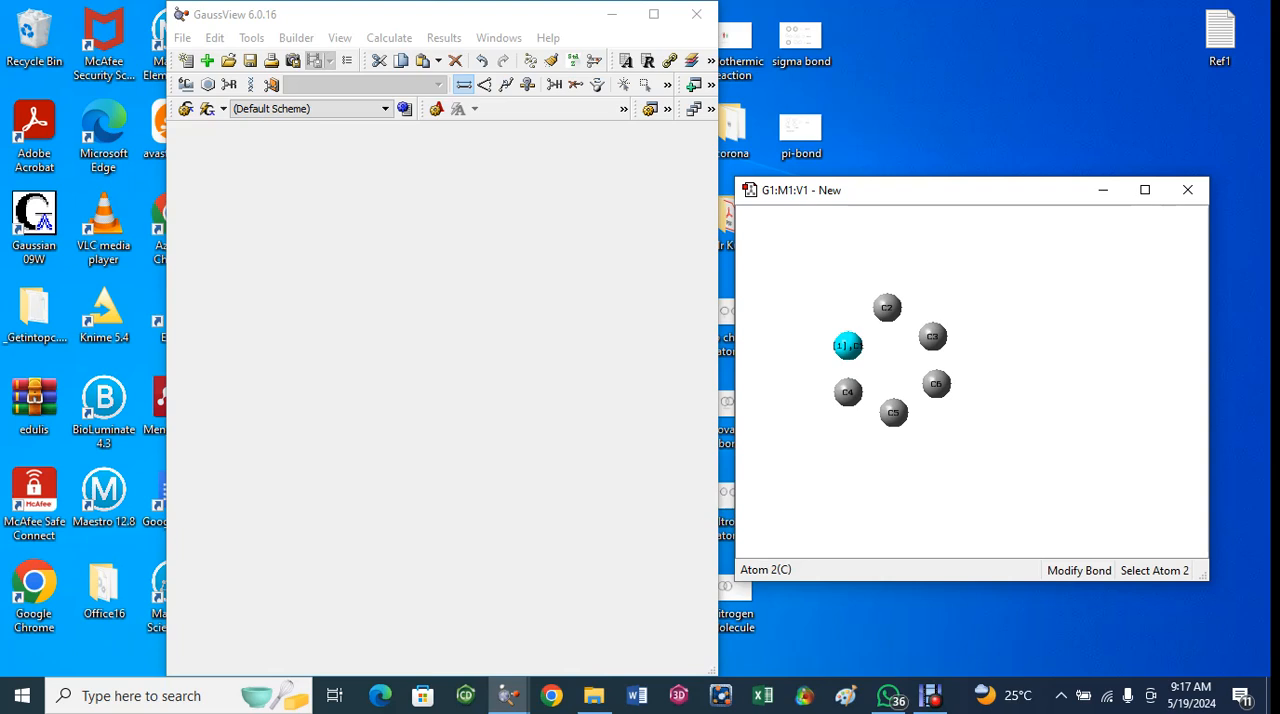
{"action": "left_click", "coordinate": [887, 307]}
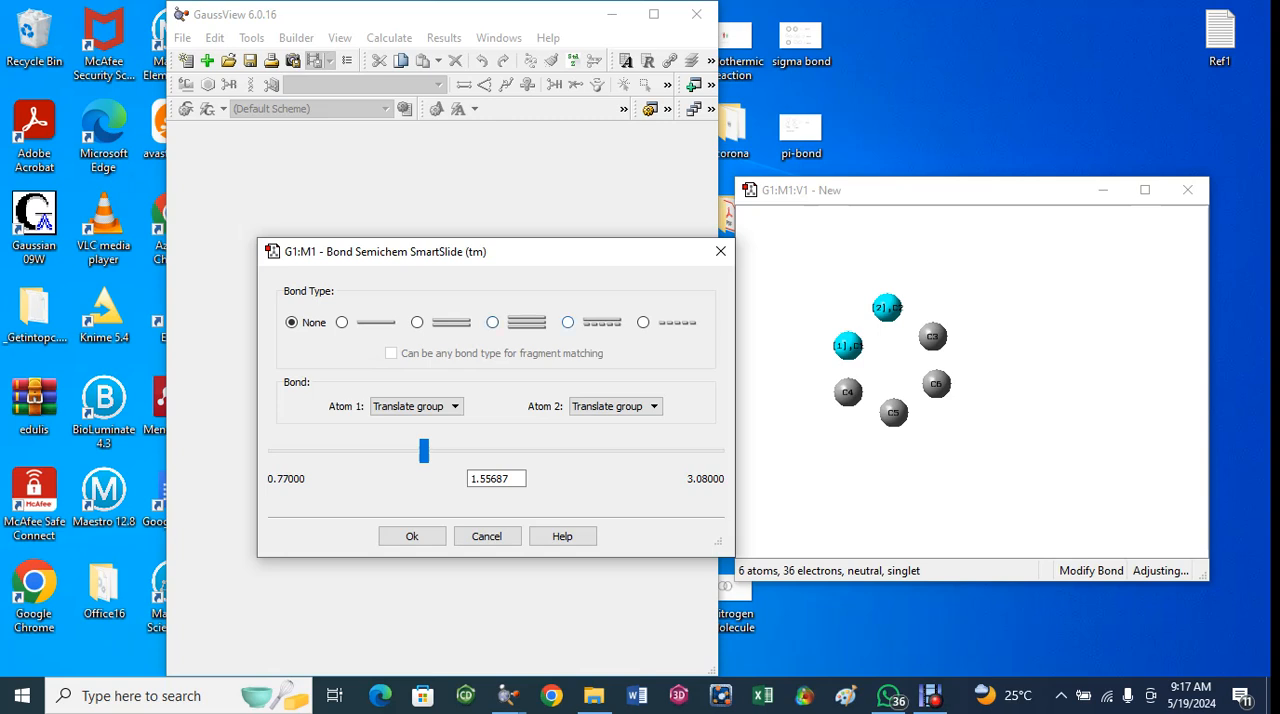
{"action": "left_click", "coordinate": [567, 322]}
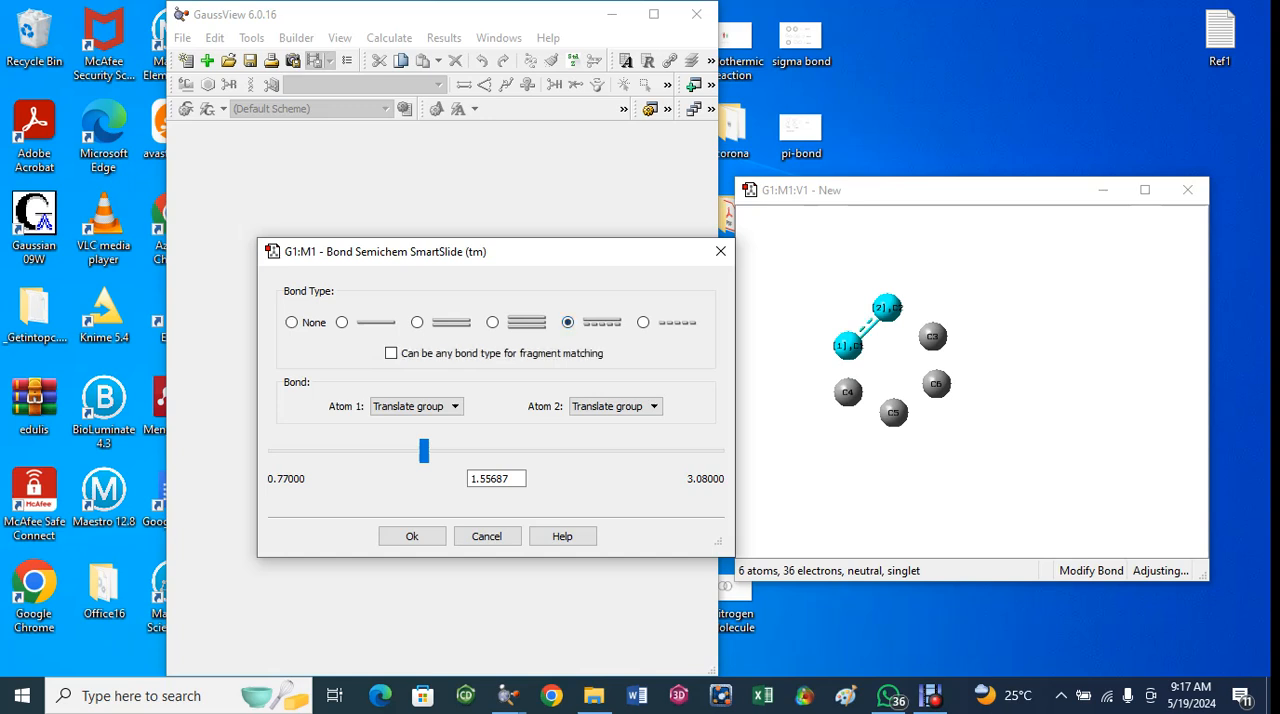
{"action": "left_click", "coordinate": [412, 536]}
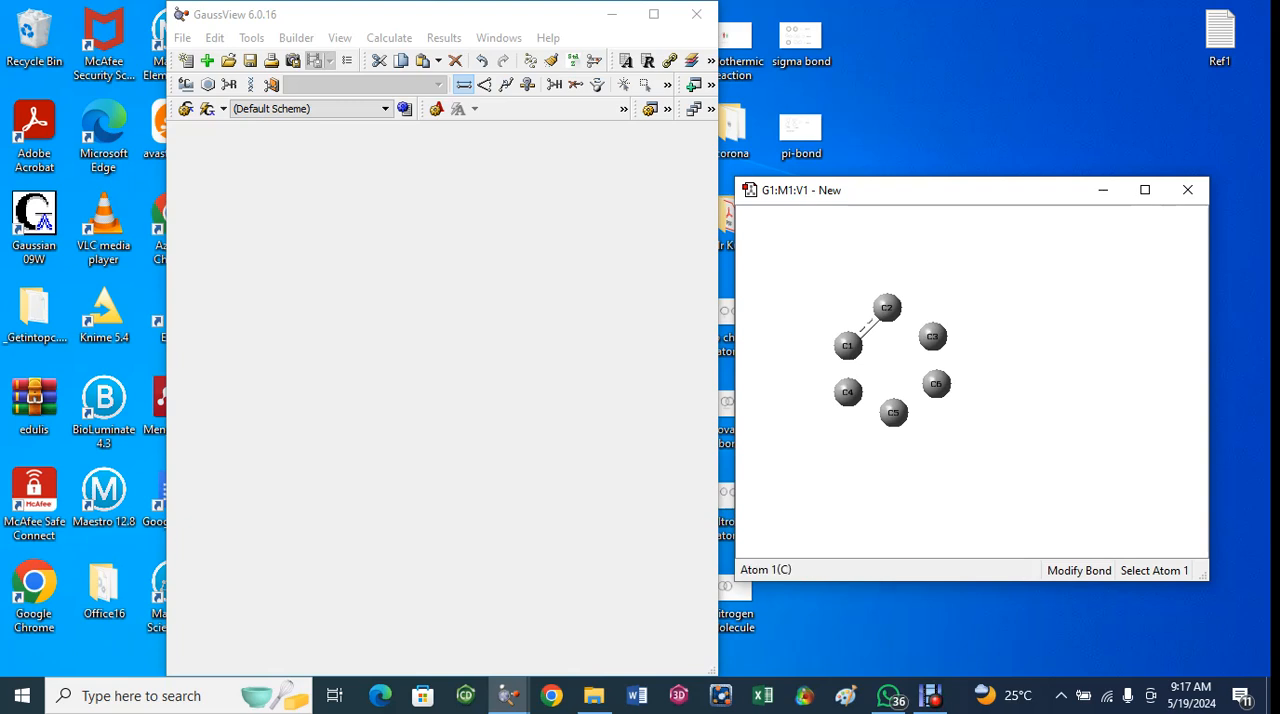
- Add aromatic bonds between carbons C1 and C4 and between carbons C4 and C5
{"action": "left_click", "coordinate": [847, 345]}
{"action": "left_click", "coordinate": [848, 392]}
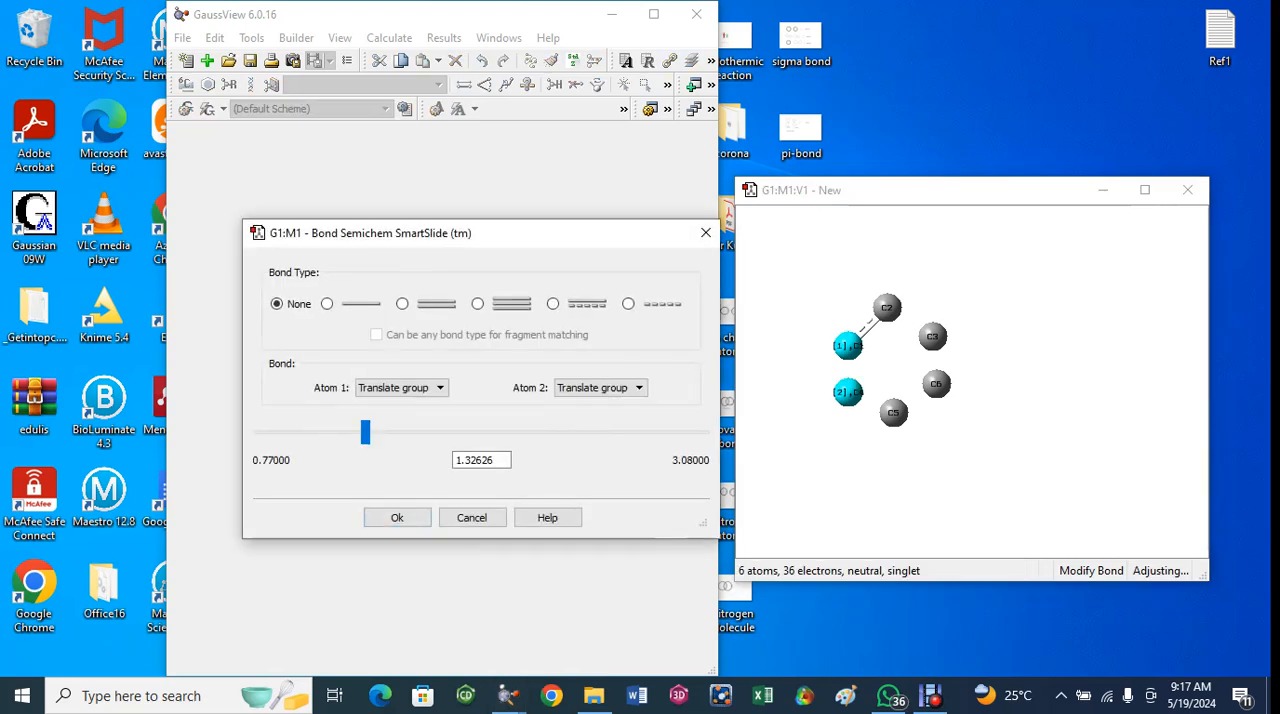
{"action": "left_click", "coordinate": [553, 303]}
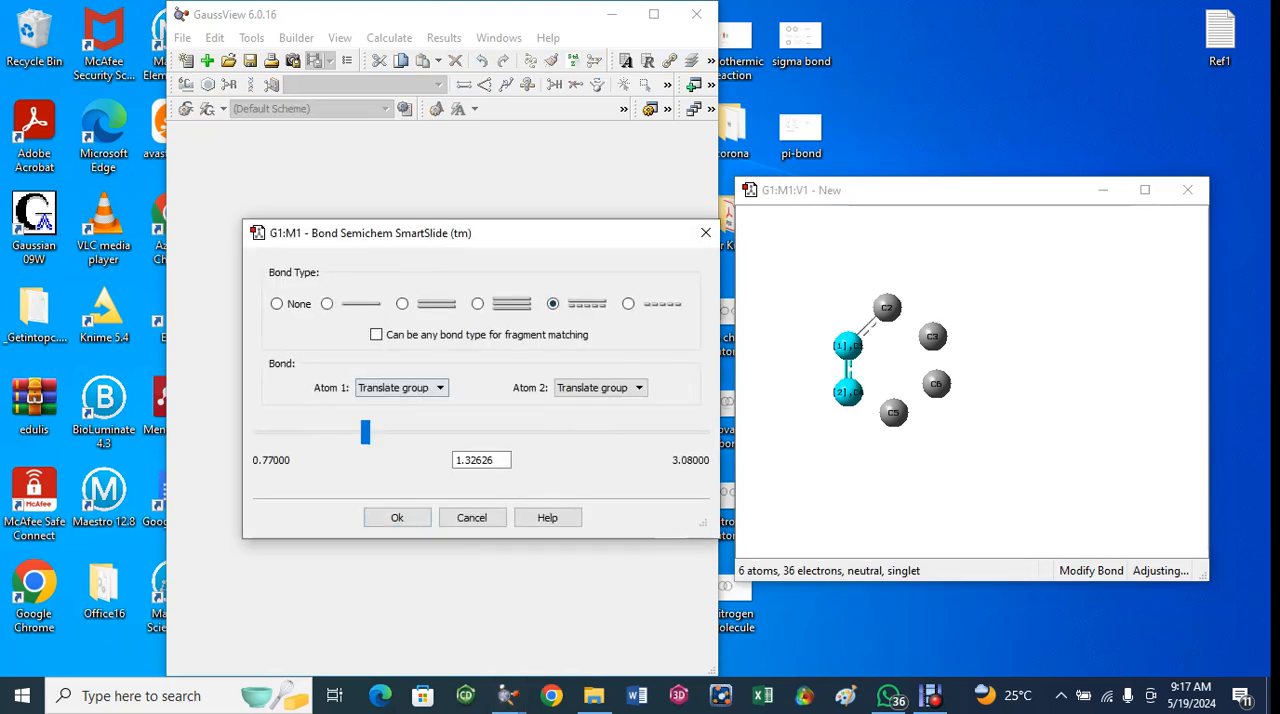
{"action": "key", "text": "Return"}
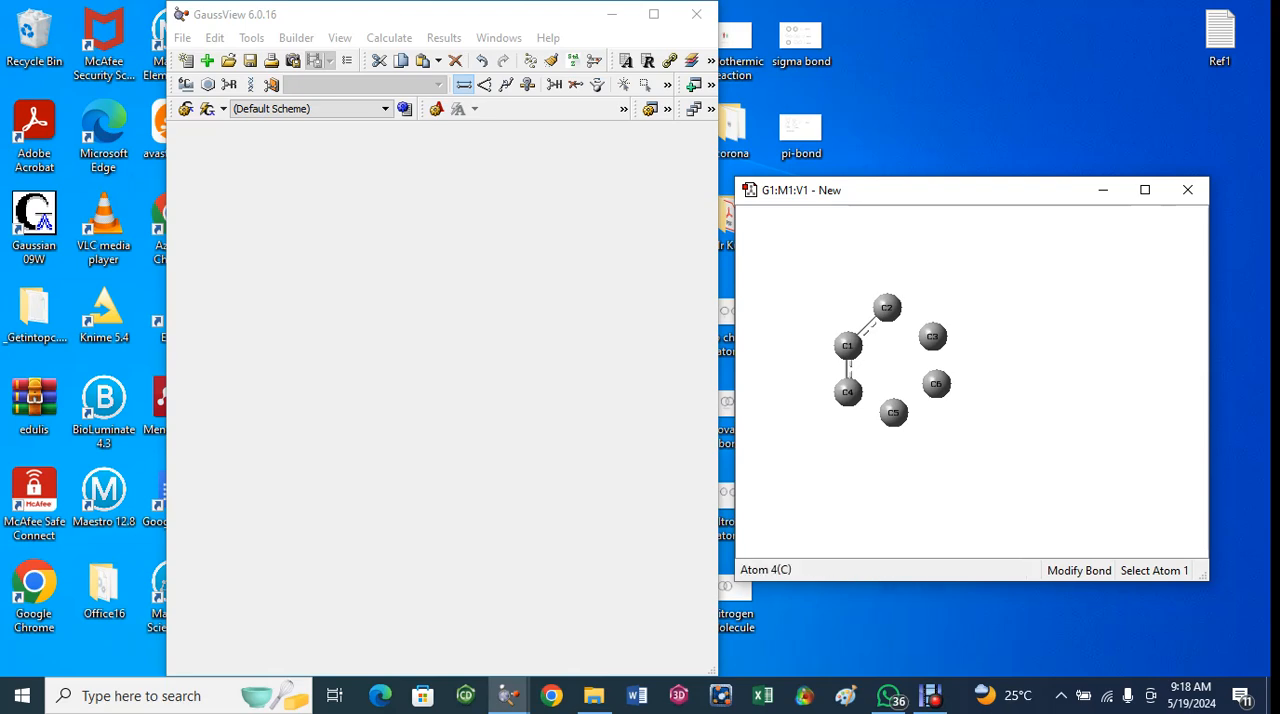
{"action": "left_click", "coordinate": [848, 392]}
{"action": "left_click", "coordinate": [893, 412]}
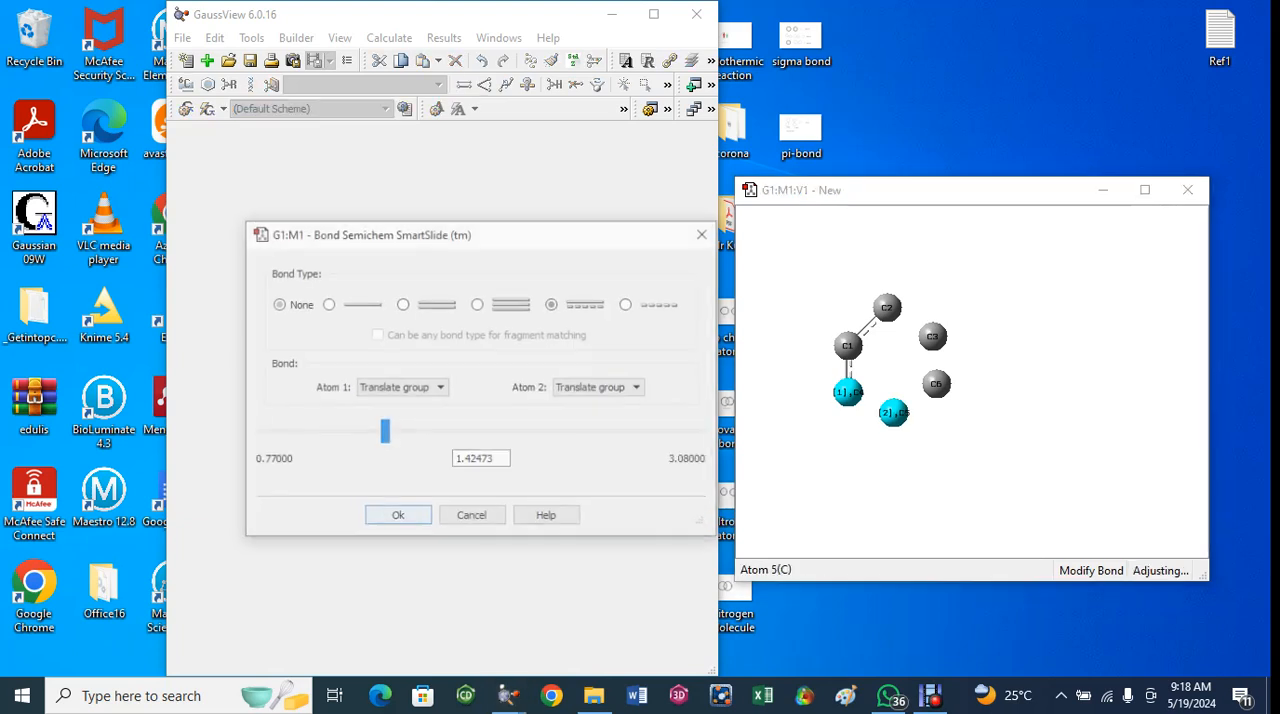
{"action": "left_click", "coordinate": [553, 304]}
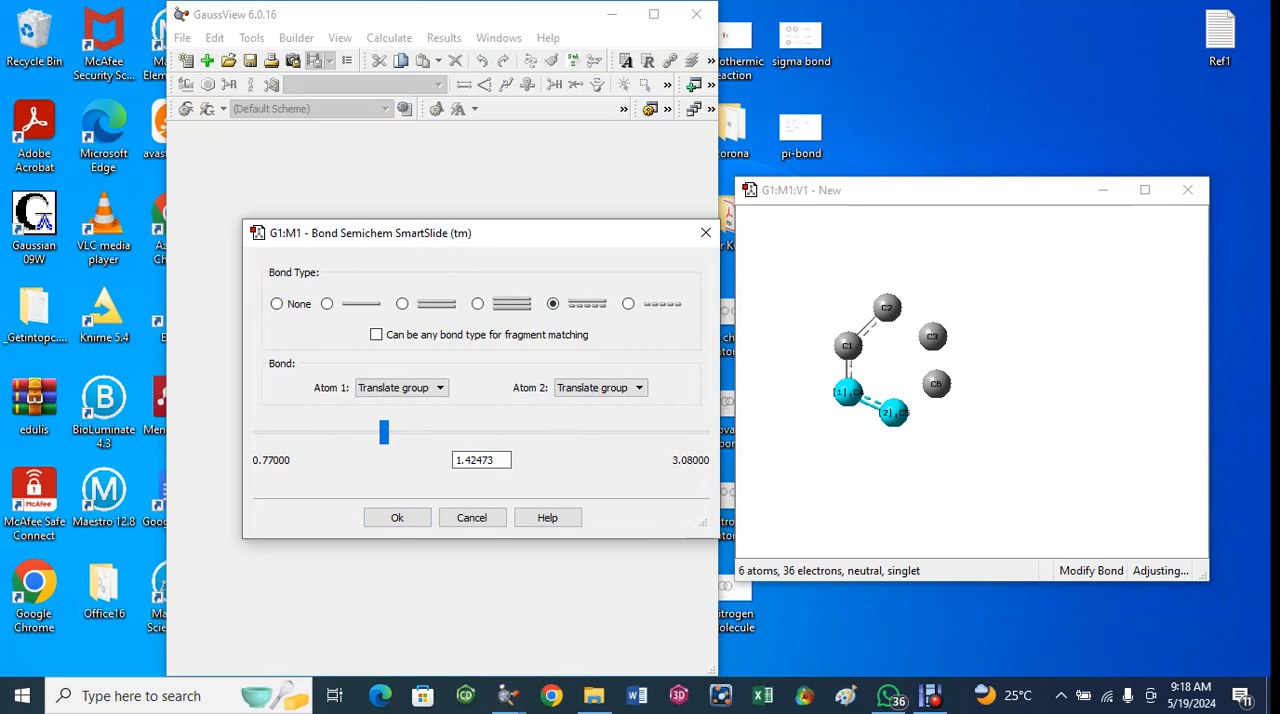
{"action": "left_click", "coordinate": [397, 517]}
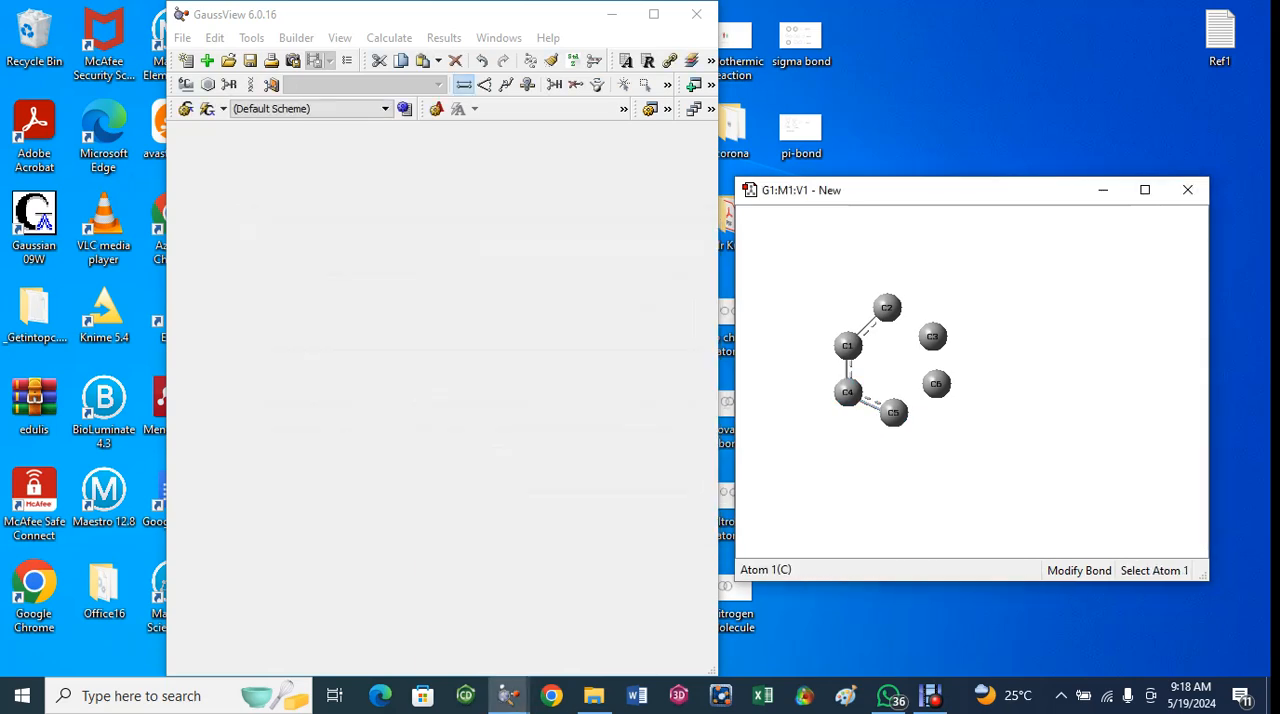
- Add aromatic bonds between carbons C2 and C3 and between carbons C3 and C6
{"action": "left_click", "coordinate": [887, 308]}
{"action": "left_click", "coordinate": [932, 336]}
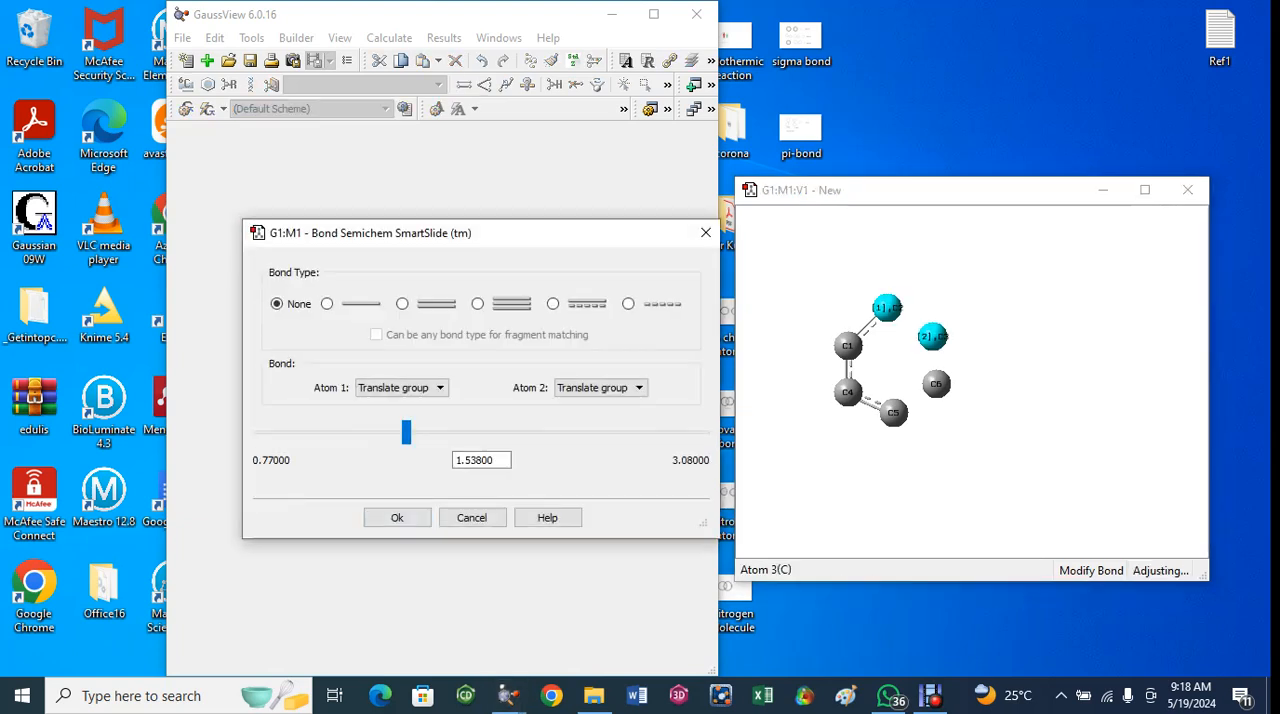
{"action": "left_click", "coordinate": [553, 304]}
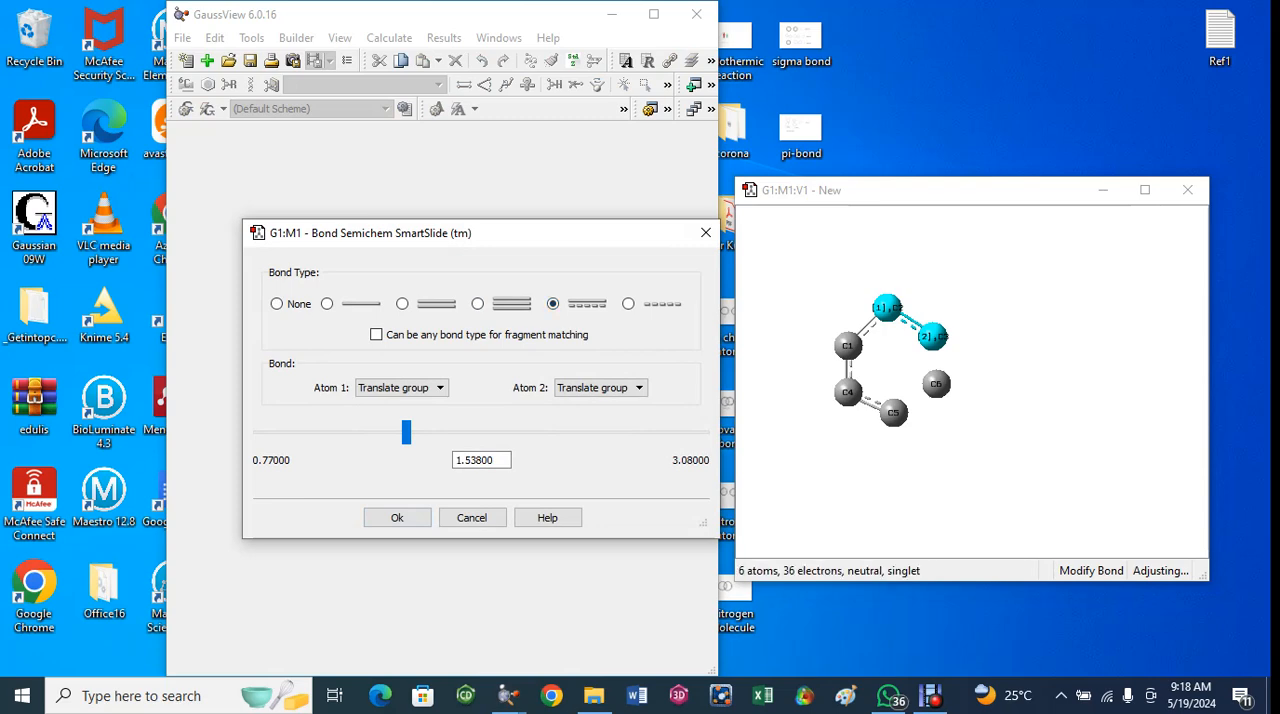
{"action": "left_click", "coordinate": [397, 517]}
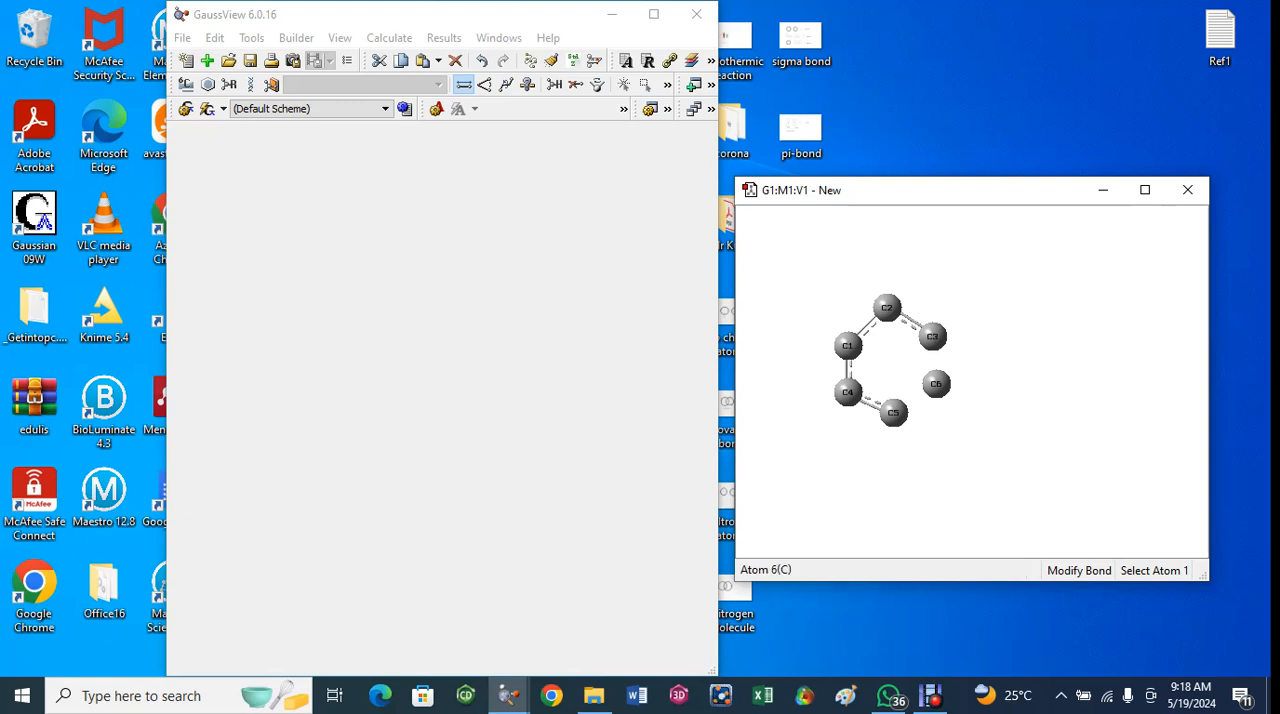
{"action": "left_click", "coordinate": [932, 336]}
{"action": "left_click", "coordinate": [936, 384]}
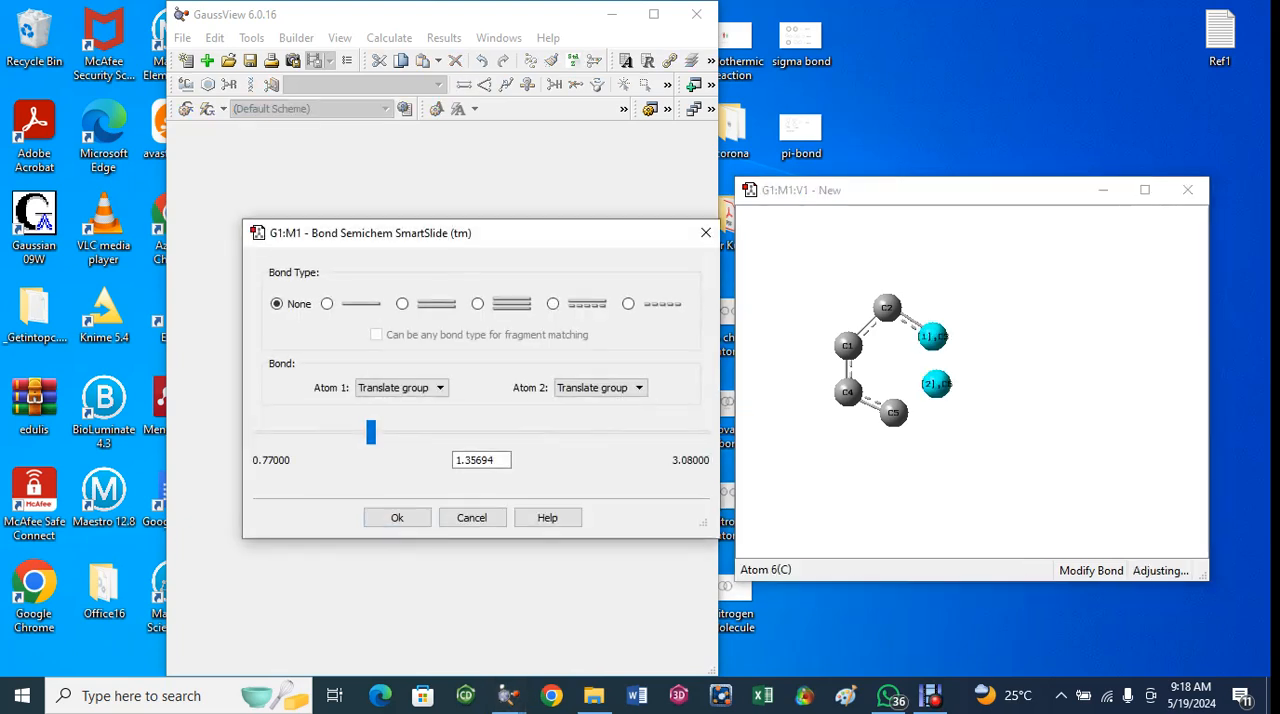
{"action": "left_click", "coordinate": [553, 304]}
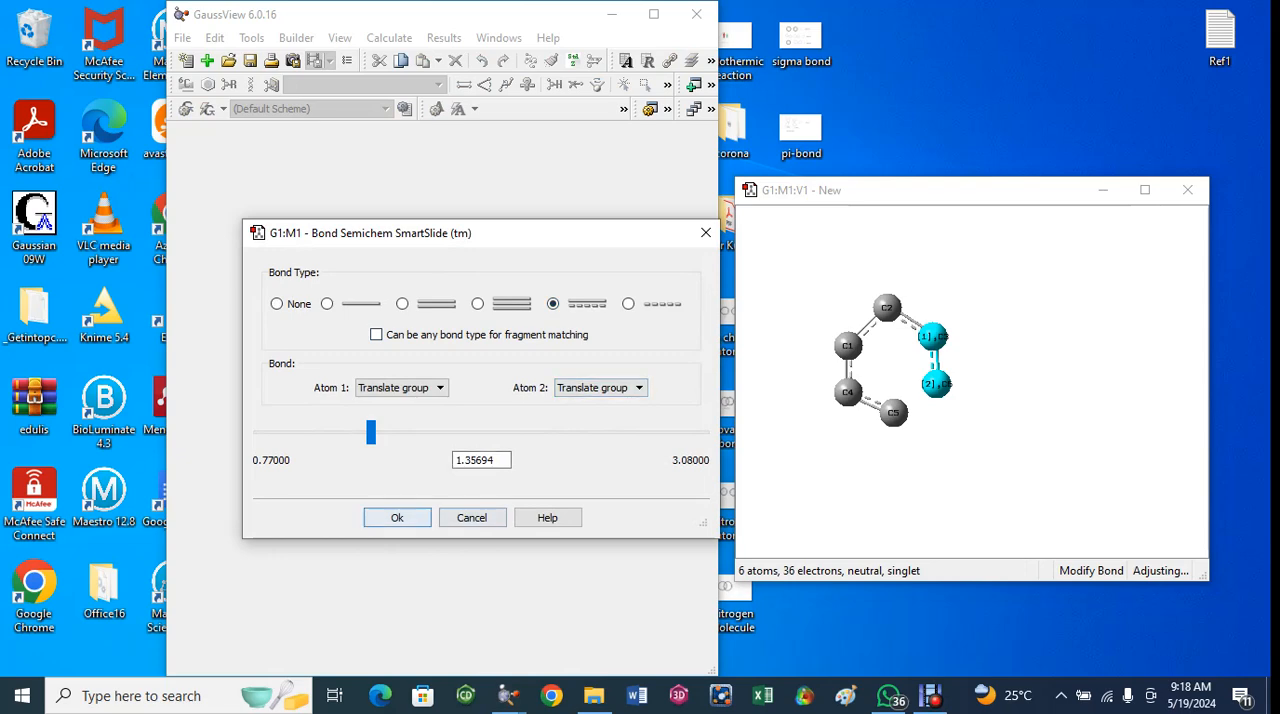
{"action": "left_click", "coordinate": [397, 517]}
- Close the six-membered ring with an aromatic bond between carbons C6 and C5
{"action": "left_click", "coordinate": [936, 384]}
{"action": "left_click", "coordinate": [893, 412]}
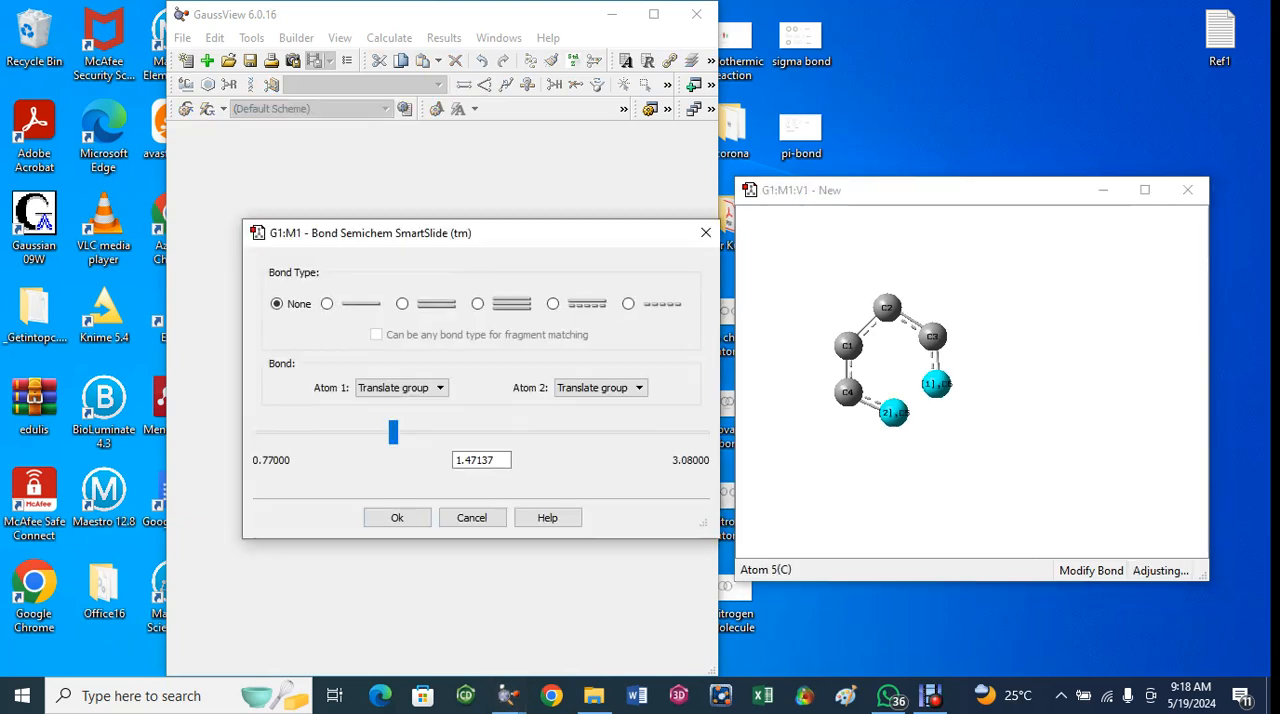
{"action": "left_click", "coordinate": [553, 303]}
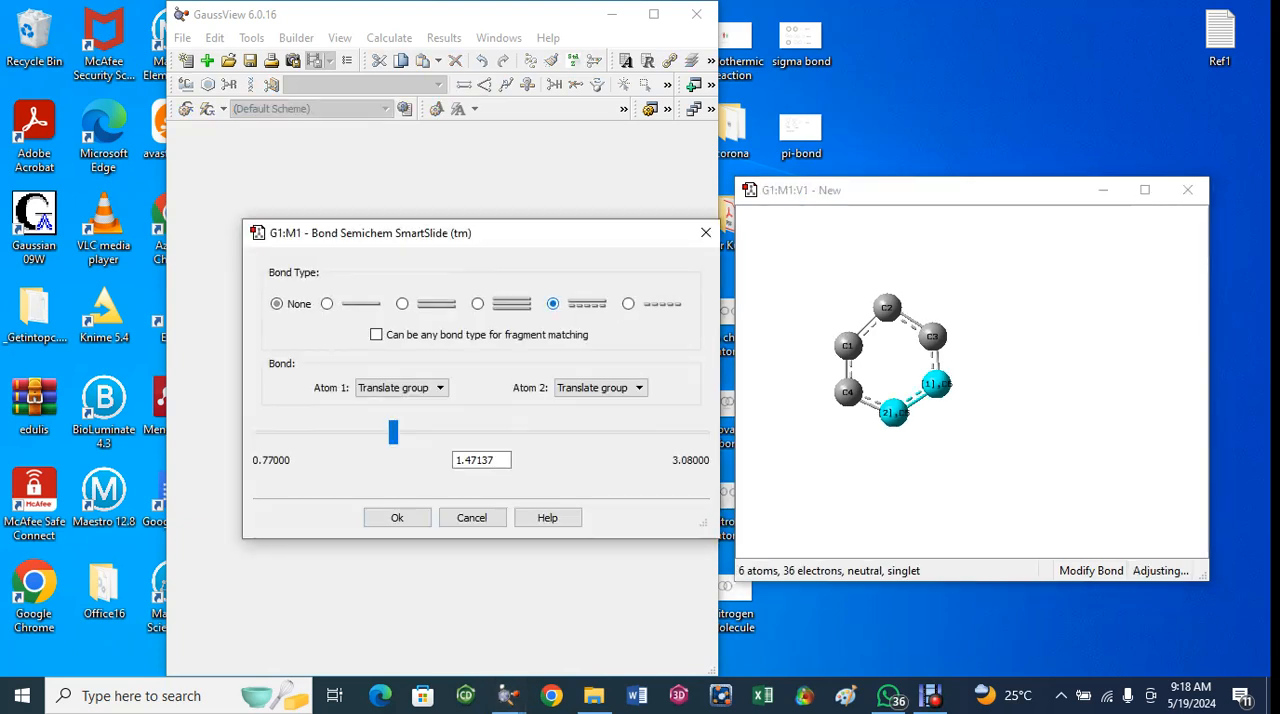
{"action": "left_click", "coordinate": [397, 517]}
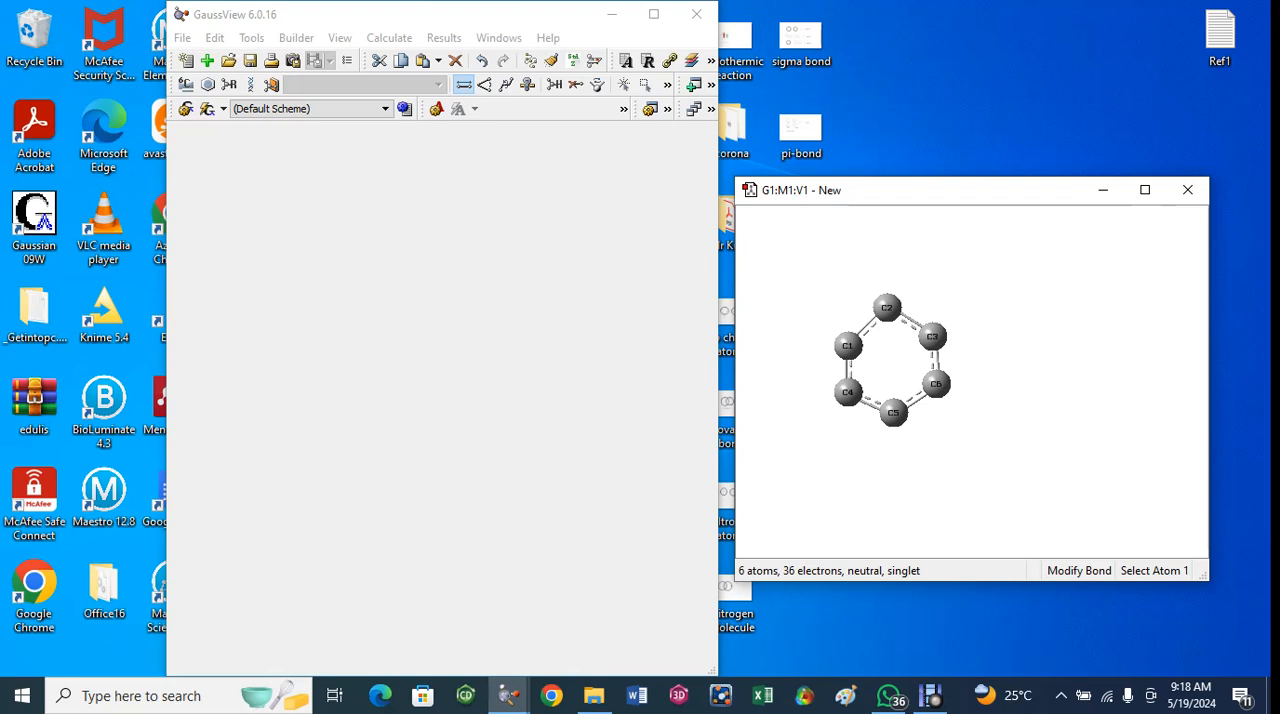
- Place four separate Hydrogen Atom fragments outside the ring, one each beside carbons C3, C6, C1 and C4
{"action": "left_click", "coordinate": [186, 84]}
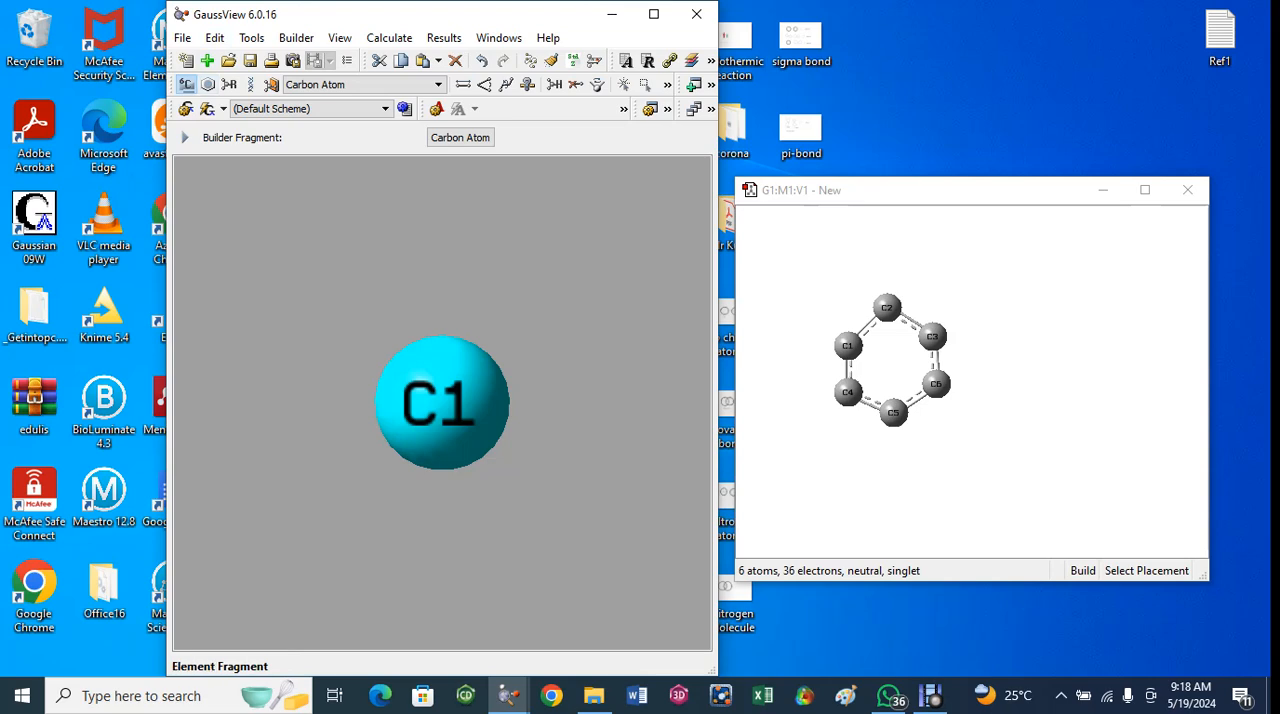
{"action": "left_click", "coordinate": [186, 84]}
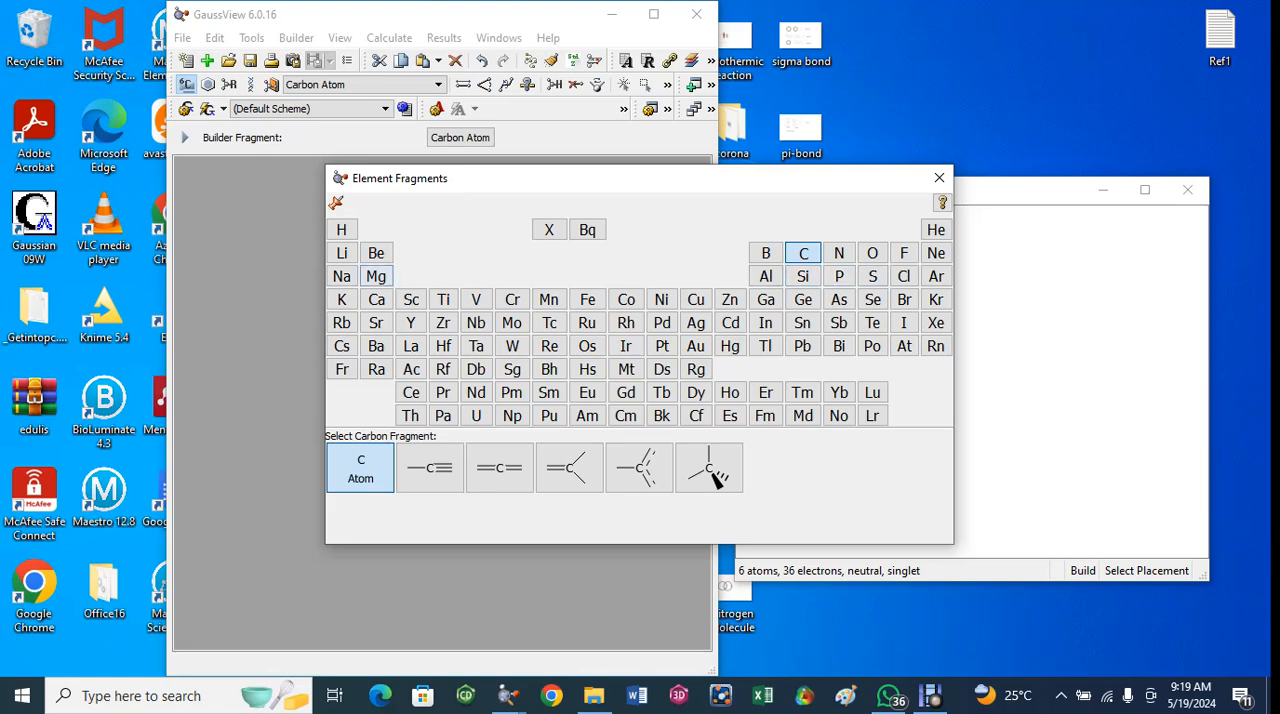
{"action": "left_click", "coordinate": [341, 230]}
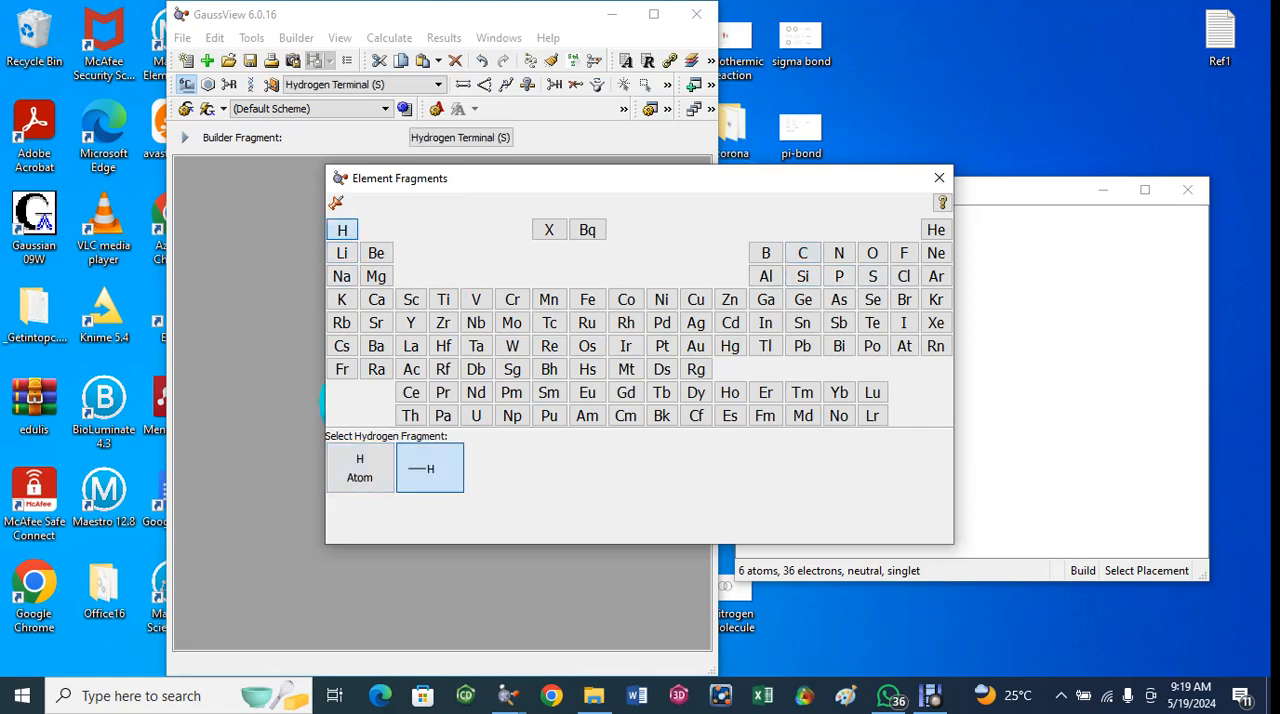
{"action": "left_click", "coordinate": [359, 467]}
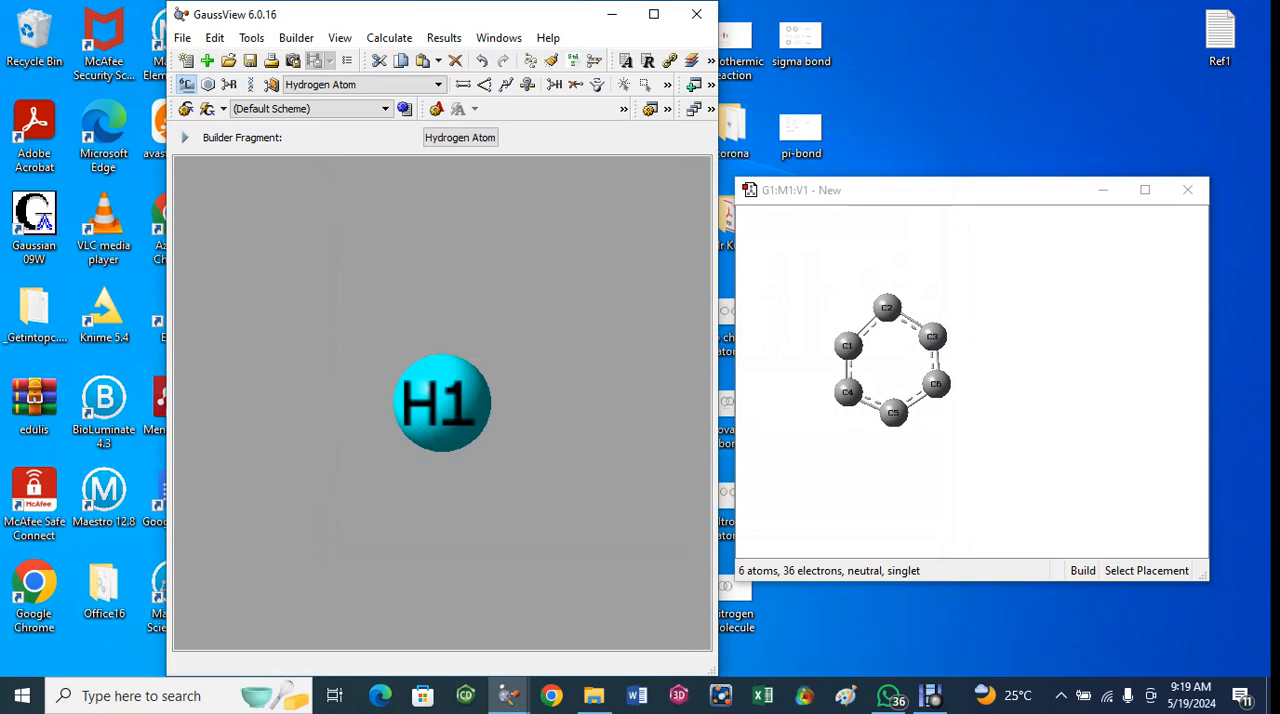
{"action": "left_click", "coordinate": [975, 317]}
{"action": "left_click", "coordinate": [989, 393]}
{"action": "left_click", "coordinate": [797, 333]}
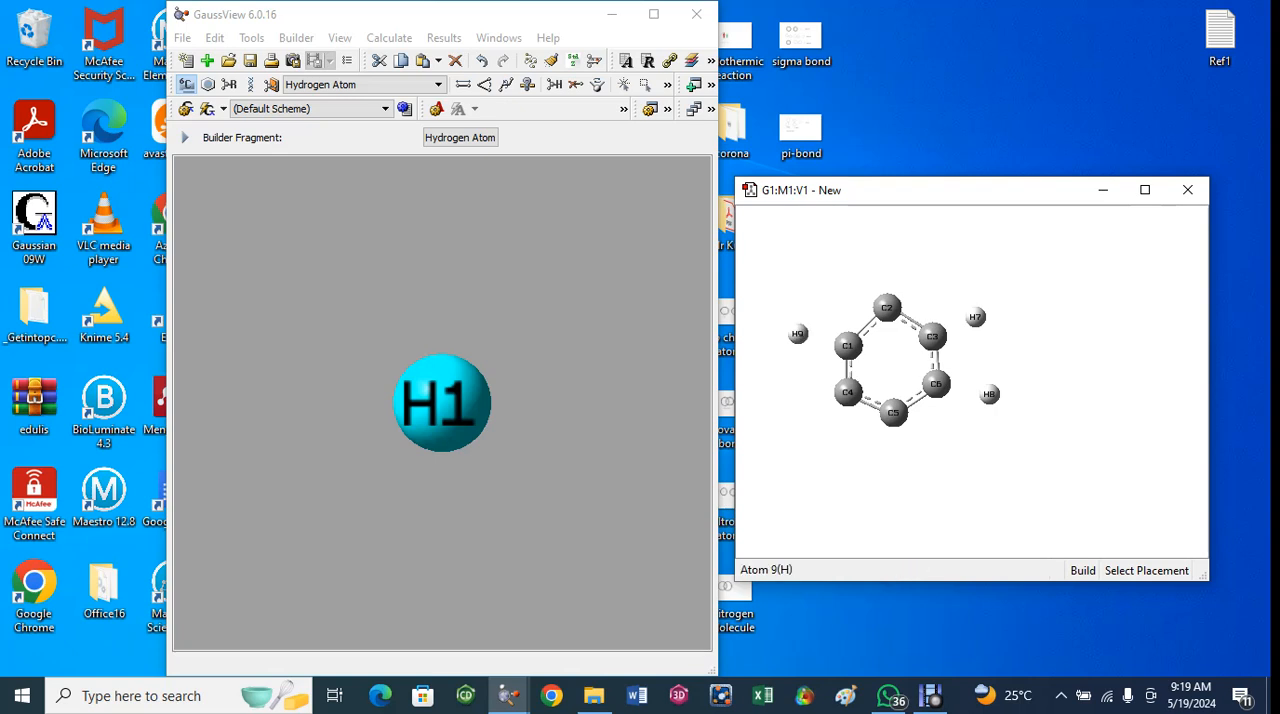
{"action": "left_click", "coordinate": [808, 407]}
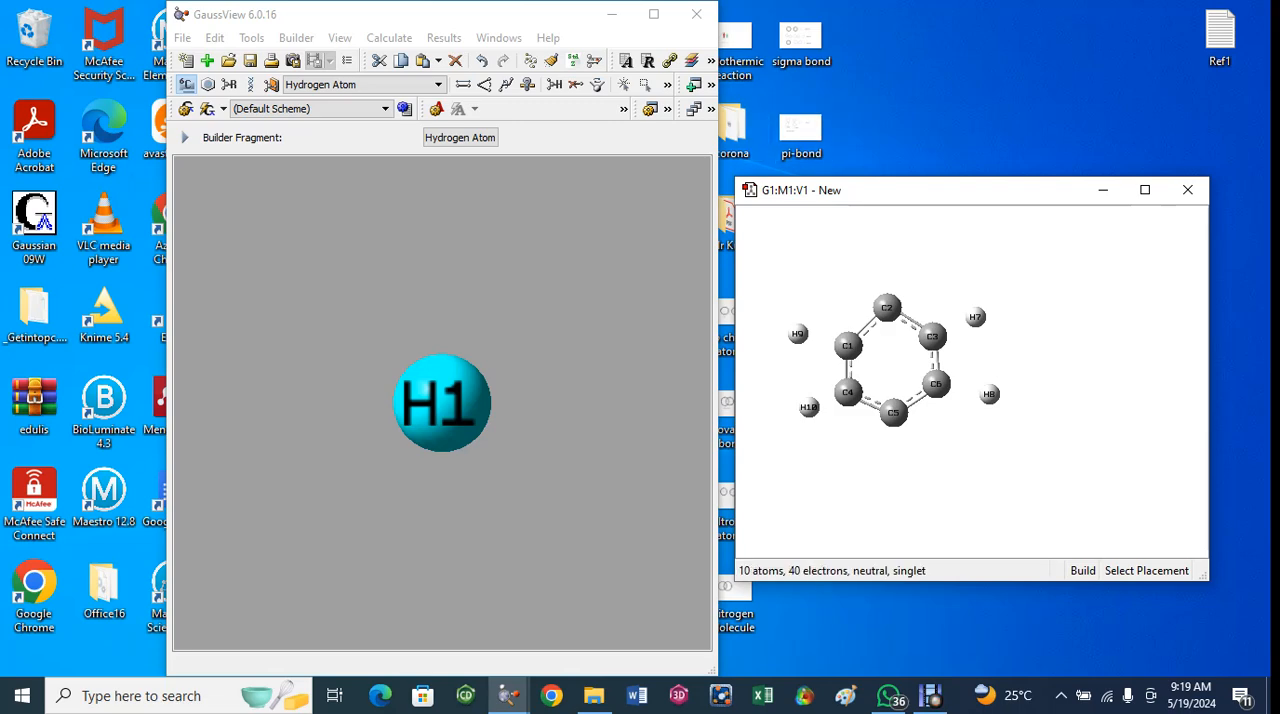
- Connect hydrogen H9 to ring carbon C1 with a single bond
{"action": "left_click", "coordinate": [463, 84]}
{"action": "left_click", "coordinate": [797, 333]}
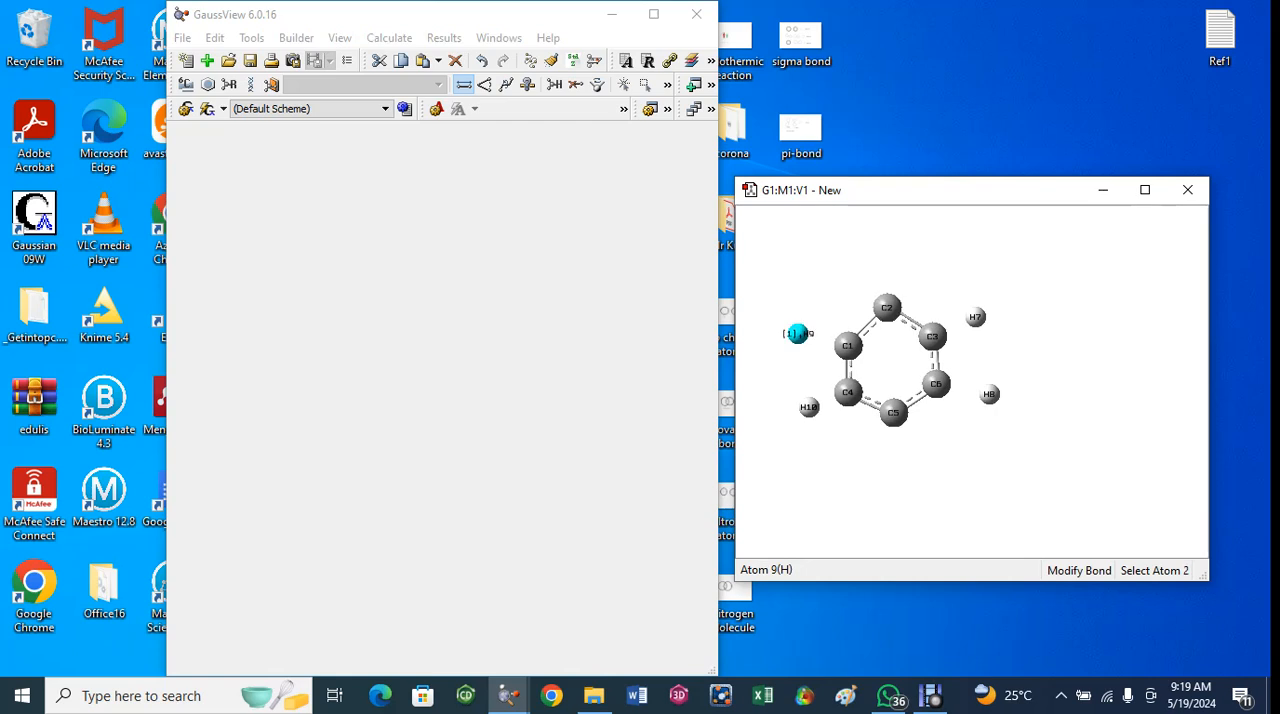
{"action": "left_click", "coordinate": [847, 345]}
{"action": "left_click", "coordinate": [327, 303]}
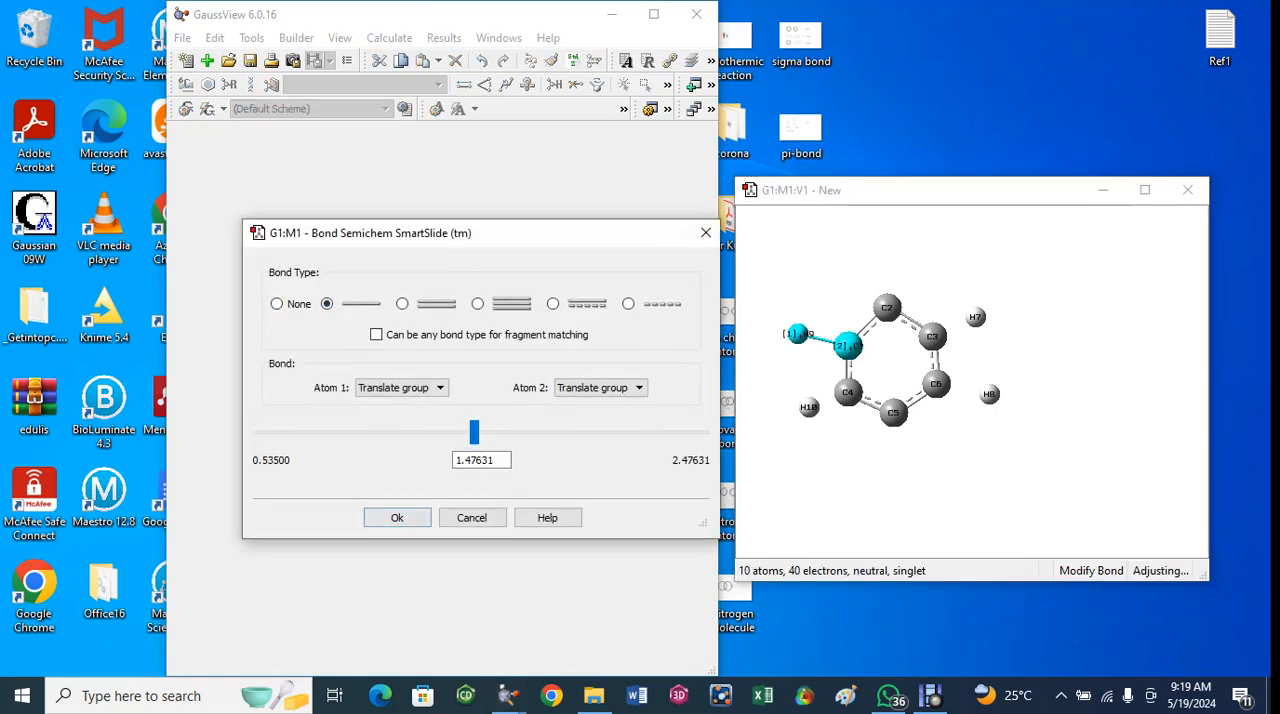
{"action": "left_click", "coordinate": [397, 517]}
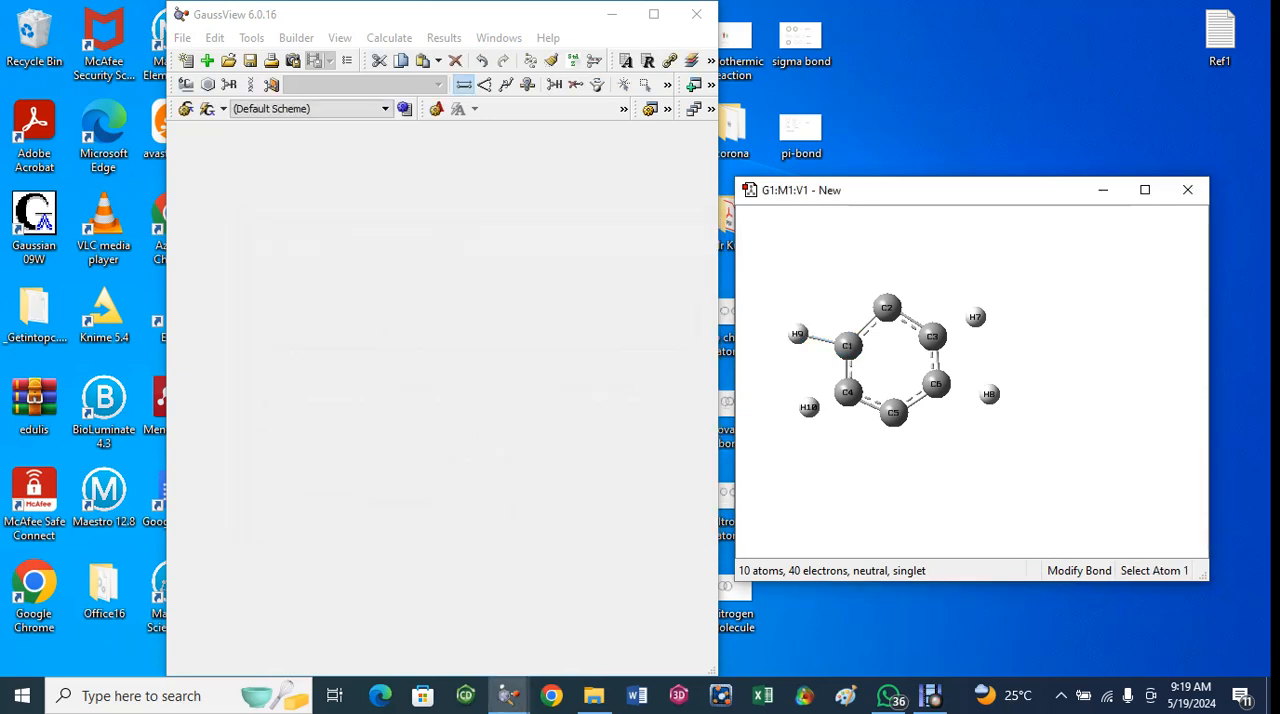
- Connect hydrogen H10 to ring carbon C4 with a single bond
{"action": "left_click", "coordinate": [847, 392]}
{"action": "left_click", "coordinate": [808, 406]}
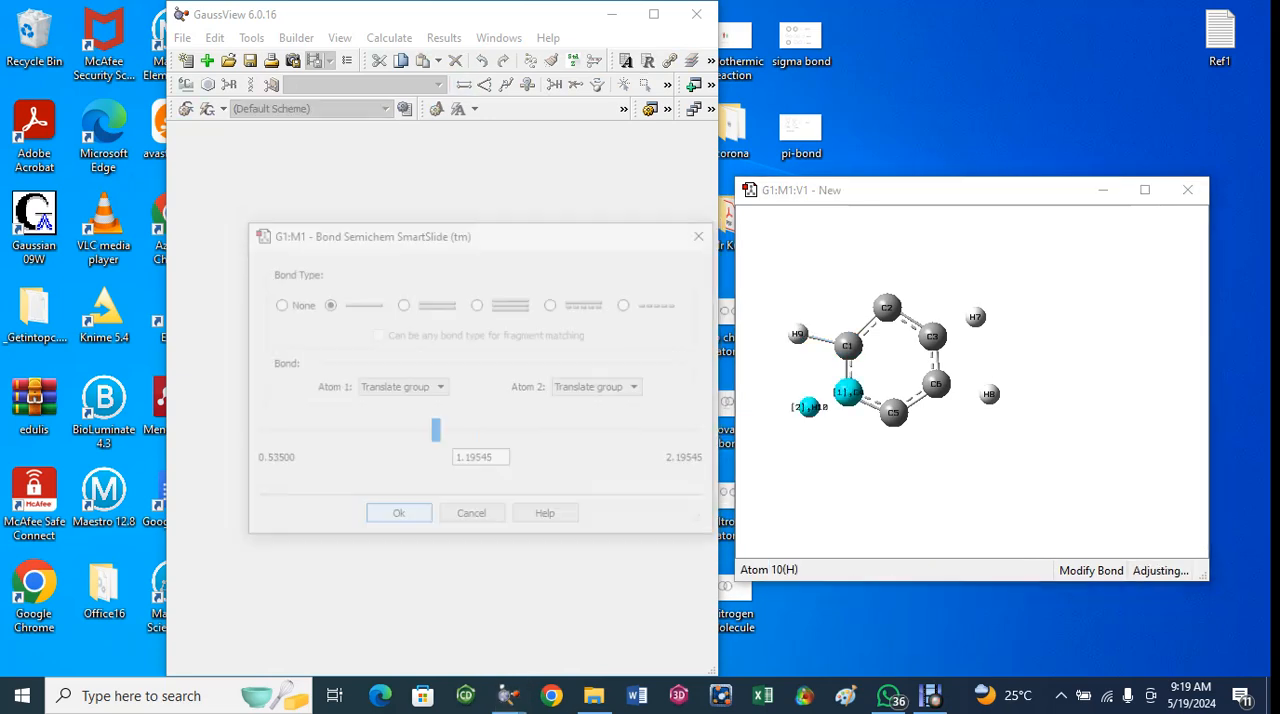
{"action": "left_click", "coordinate": [327, 303]}
{"action": "left_click", "coordinate": [397, 517]}
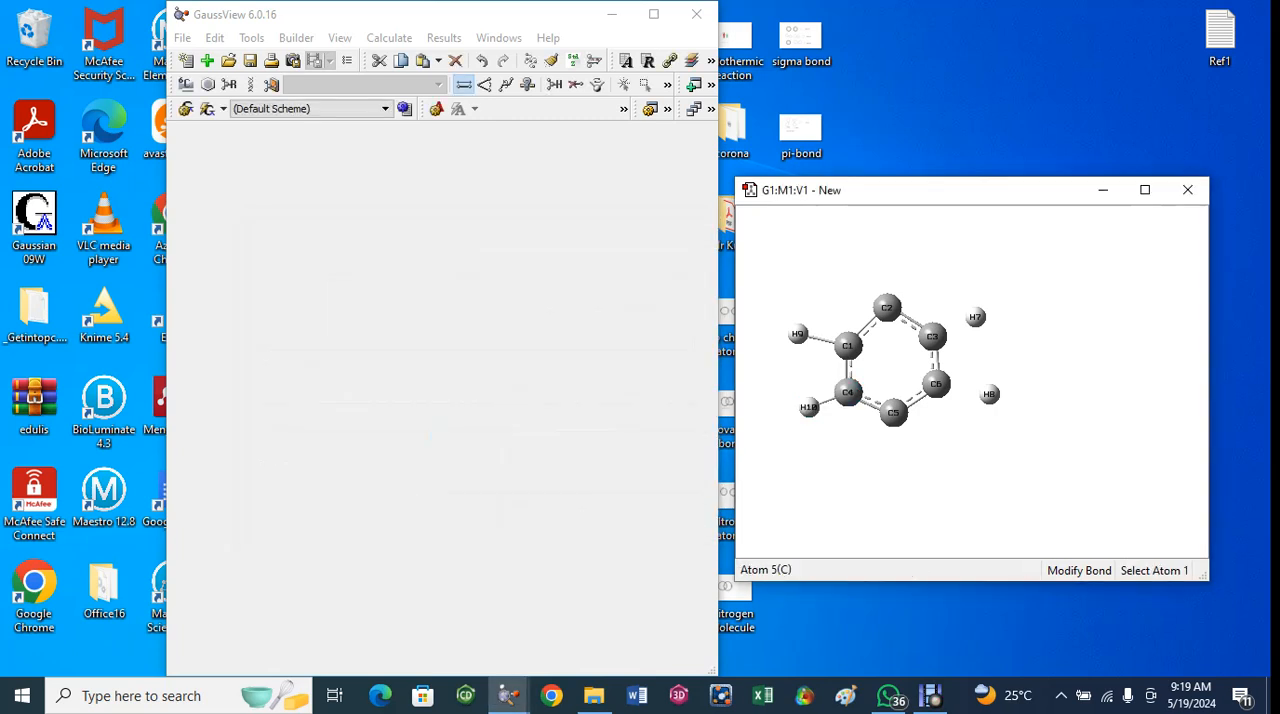
- Add single bonds between ring carbon C6 and hydrogen H8 and between ring carbon C3 and hydrogen H7
{"action": "left_click", "coordinate": [936, 384]}
{"action": "left_click", "coordinate": [989, 393]}
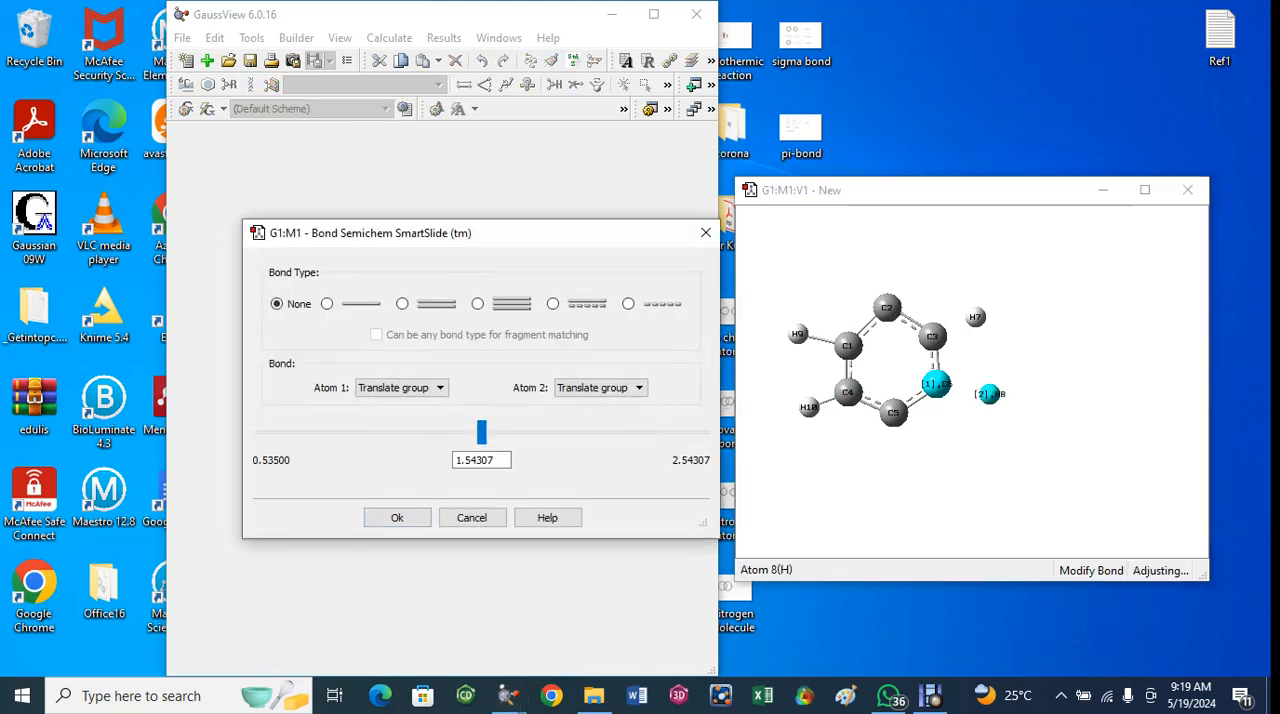
{"action": "left_click", "coordinate": [327, 303]}
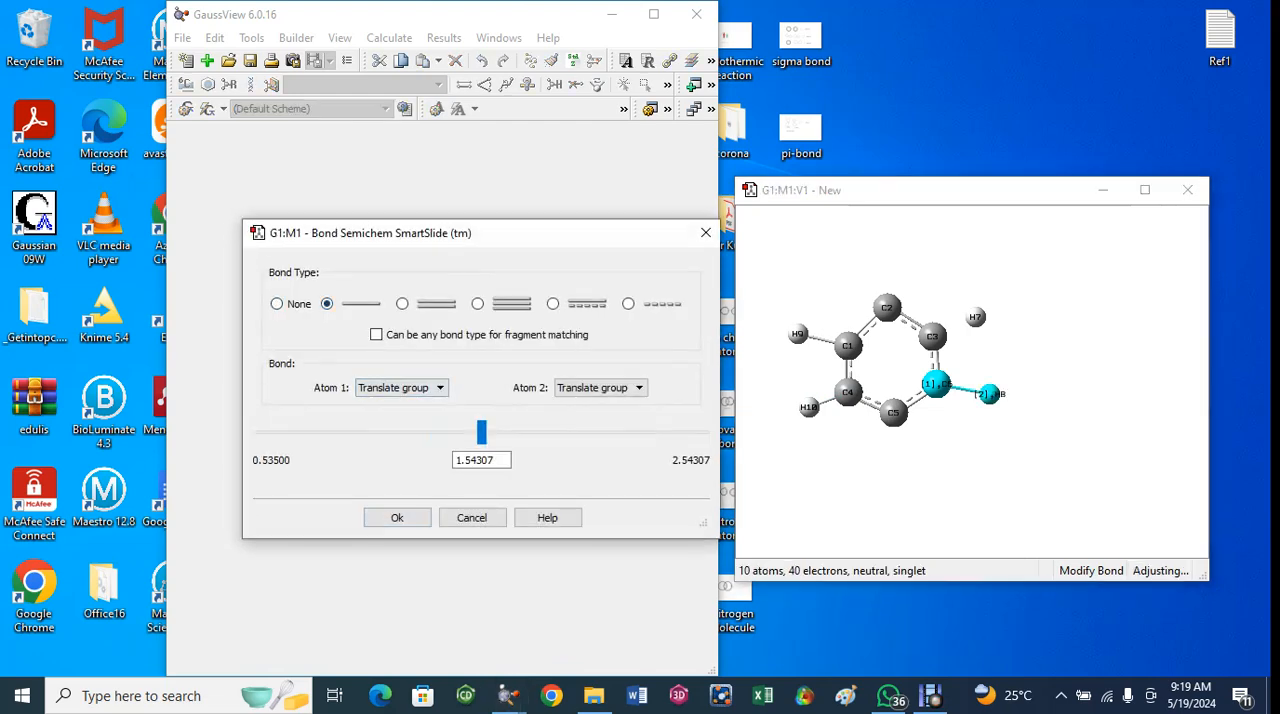
{"action": "left_click", "coordinate": [397, 517]}
{"action": "left_click", "coordinate": [931, 336]}
{"action": "left_click", "coordinate": [975, 317]}
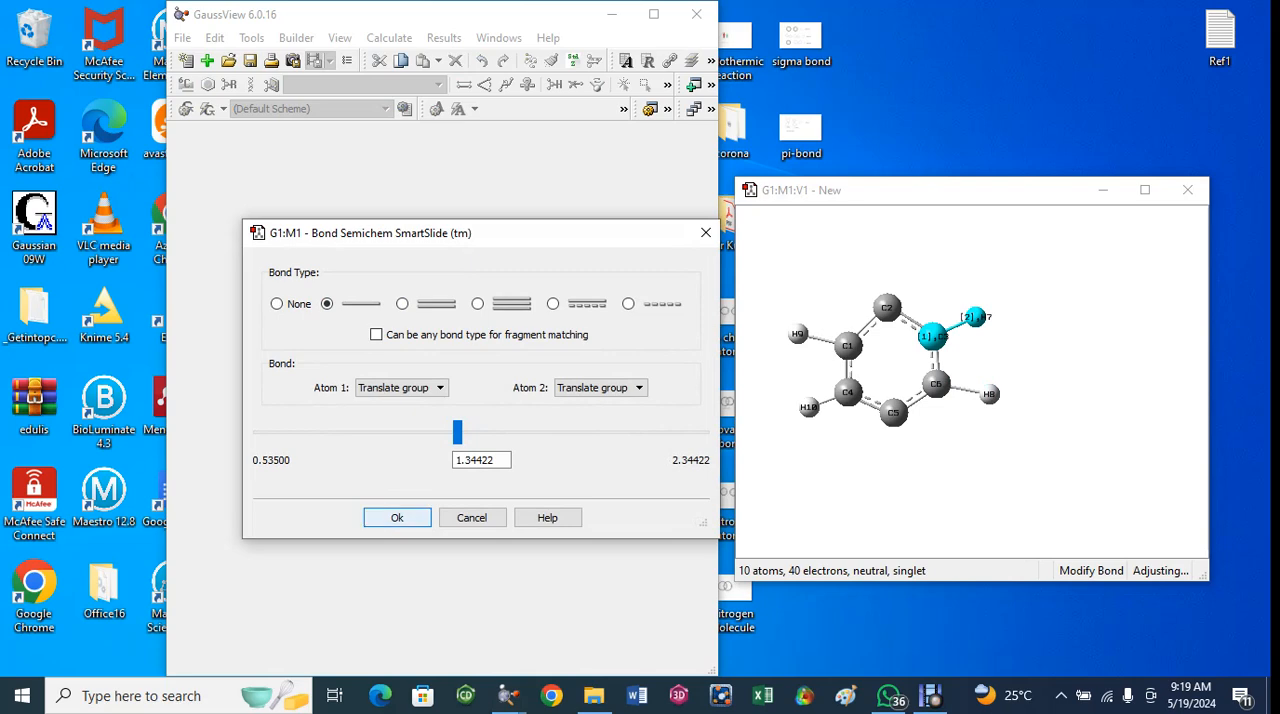
{"action": "left_click", "coordinate": [397, 517]}
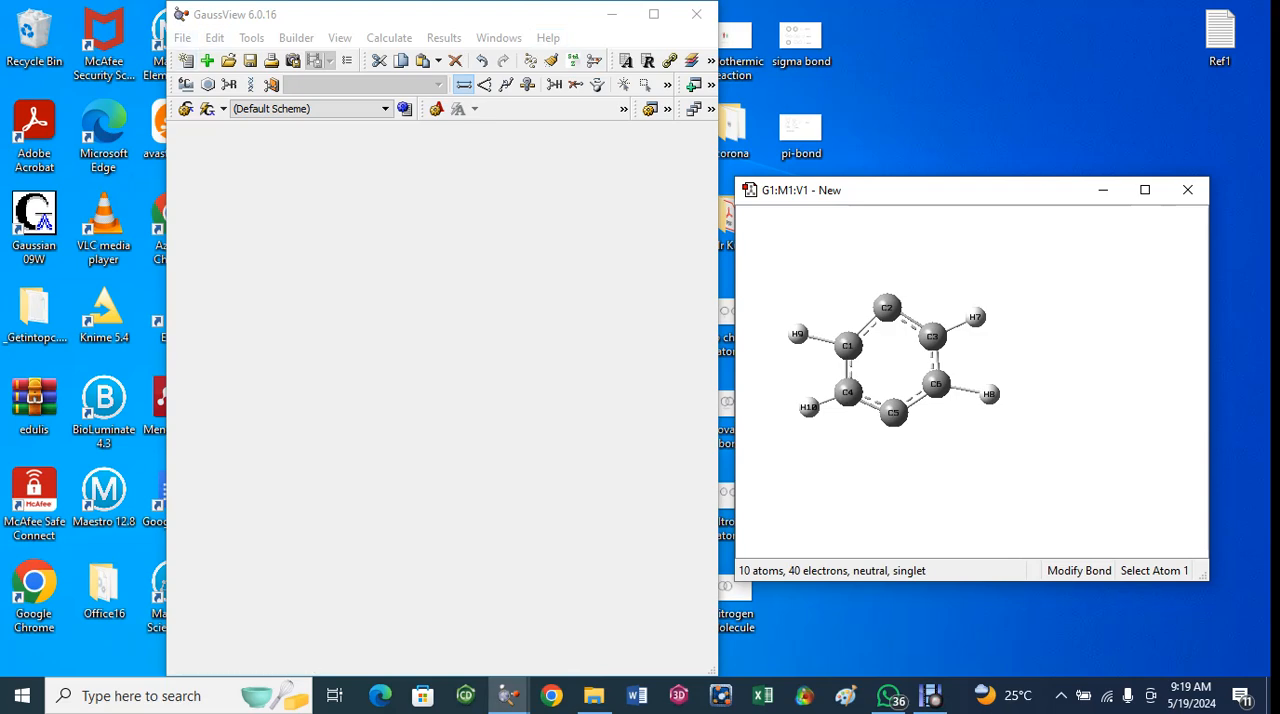
- Place a separate Bromine Atom fragment just below ring carbon C5
{"action": "left_click", "coordinate": [186, 84]}
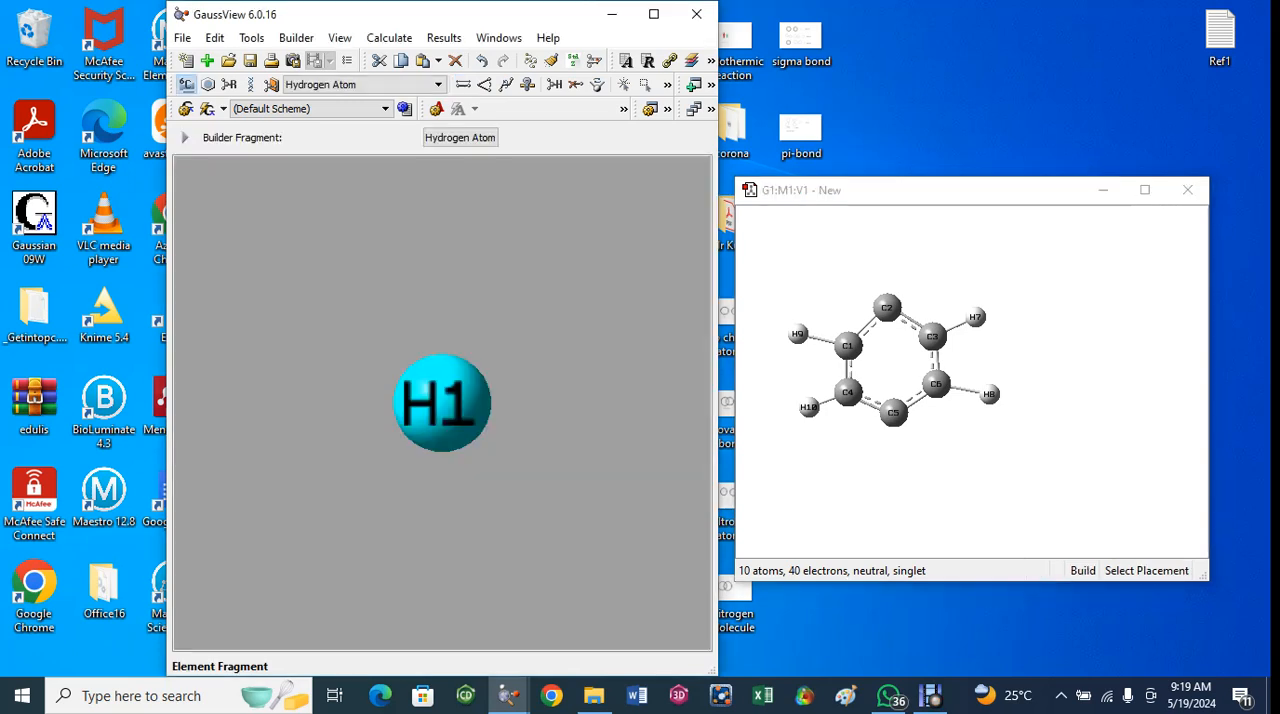
{"action": "left_click", "coordinate": [186, 84]}
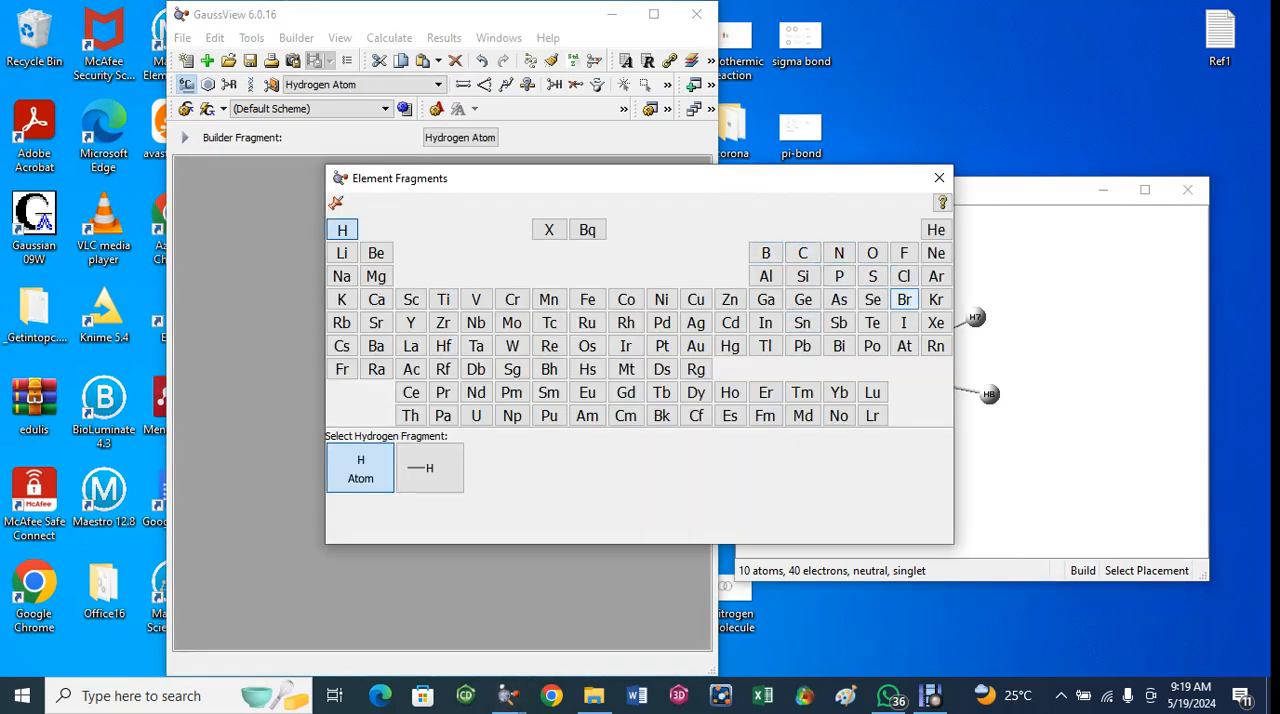
{"action": "left_click", "coordinate": [904, 300]}
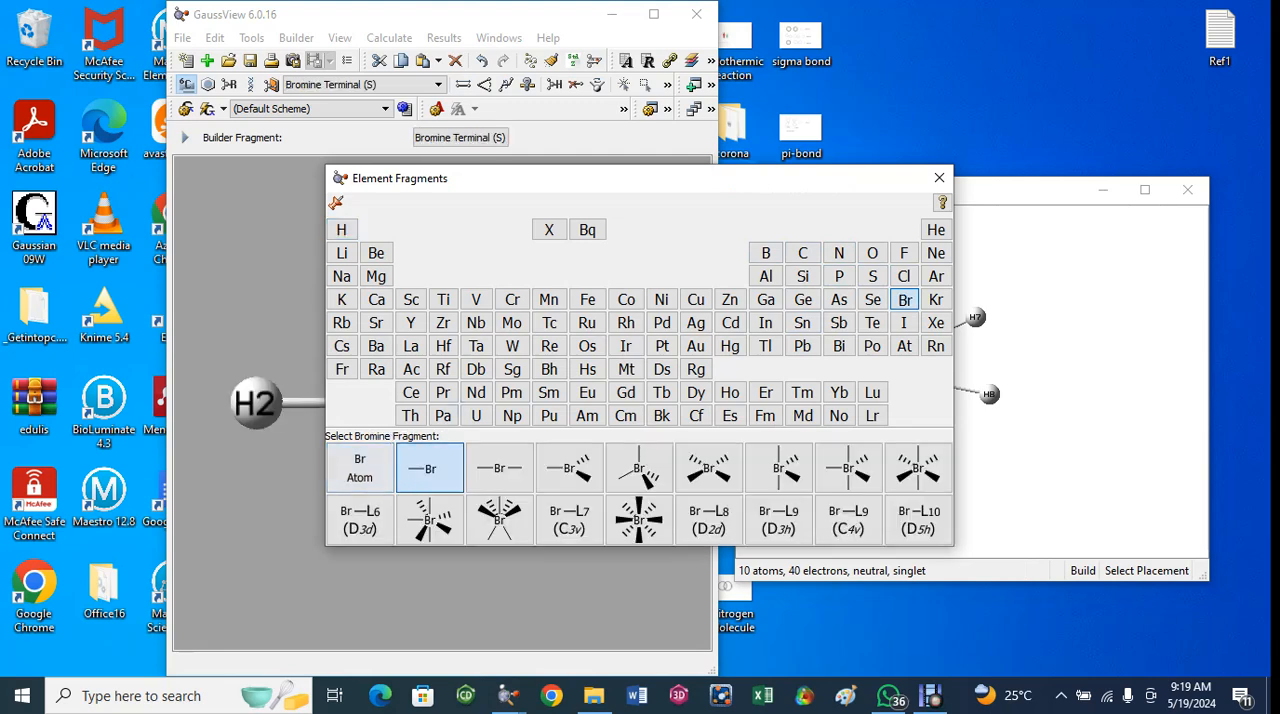
{"action": "left_click", "coordinate": [359, 468]}
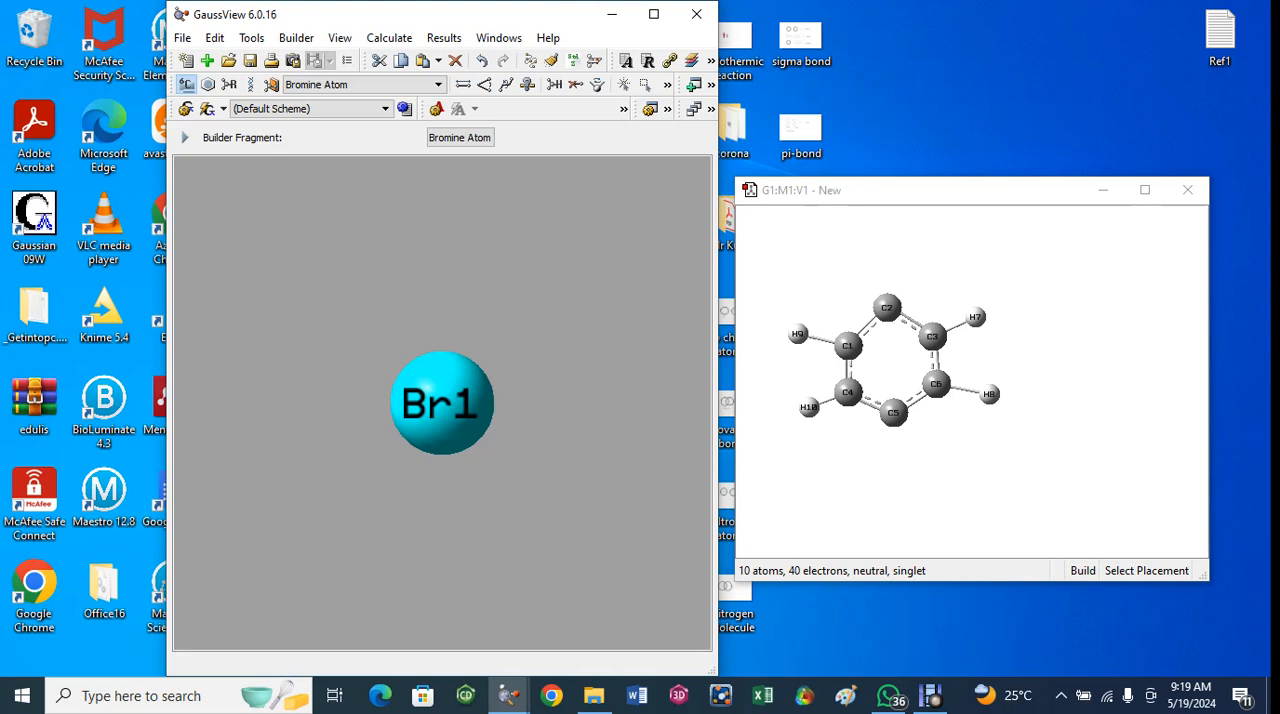
{"action": "left_click", "coordinate": [895, 467]}
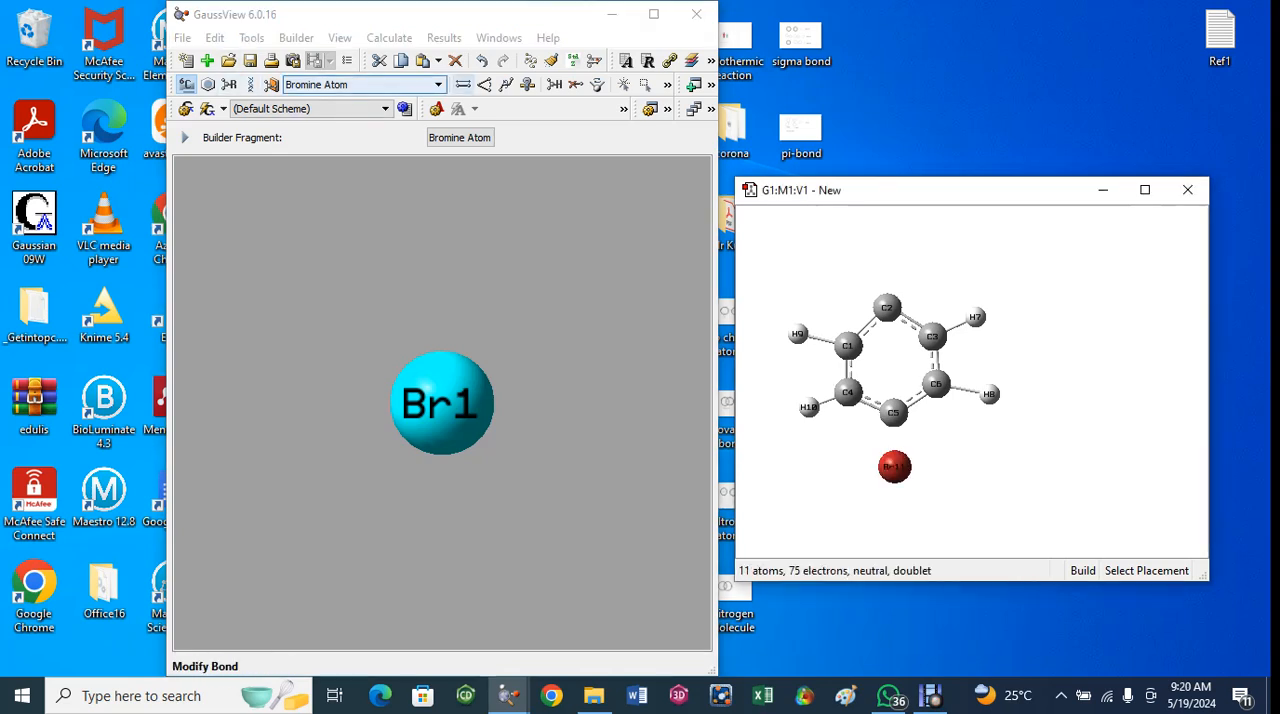
- Connect the bromine atom to ring carbon C5 with a single bond
{"action": "left_click", "coordinate": [463, 84]}
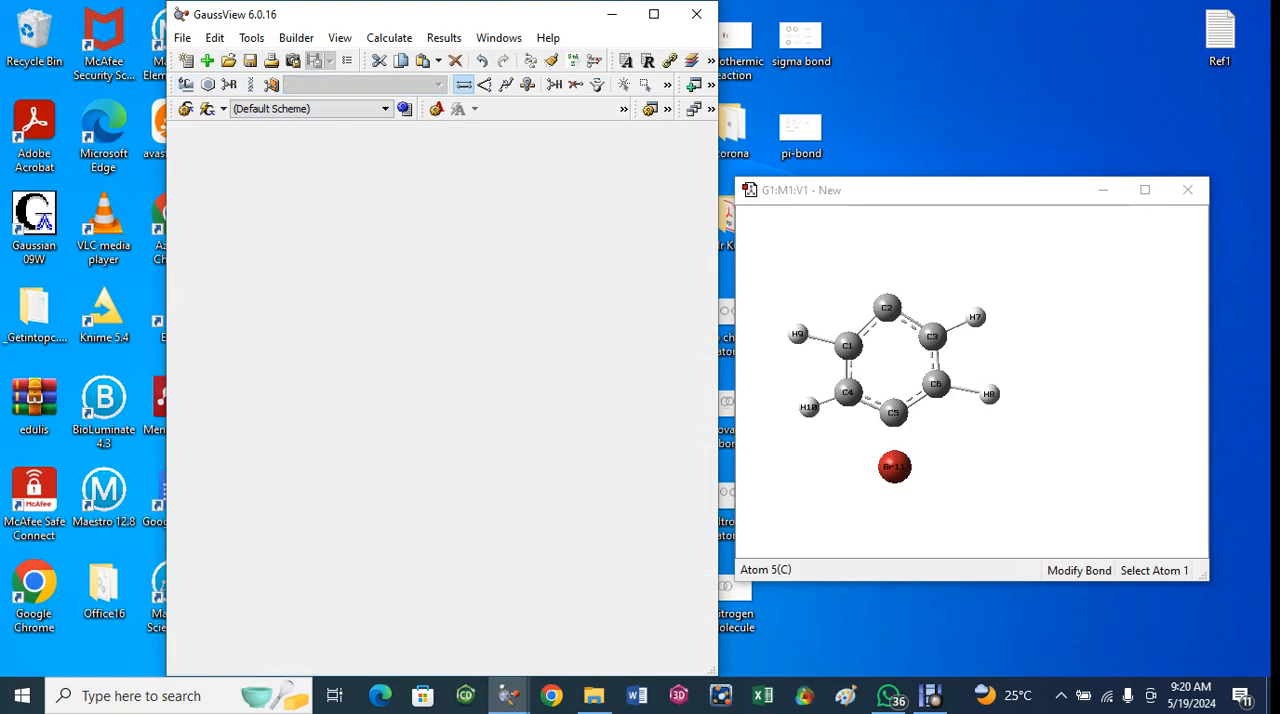
{"action": "left_click", "coordinate": [893, 412]}
{"action": "left_click", "coordinate": [895, 467]}
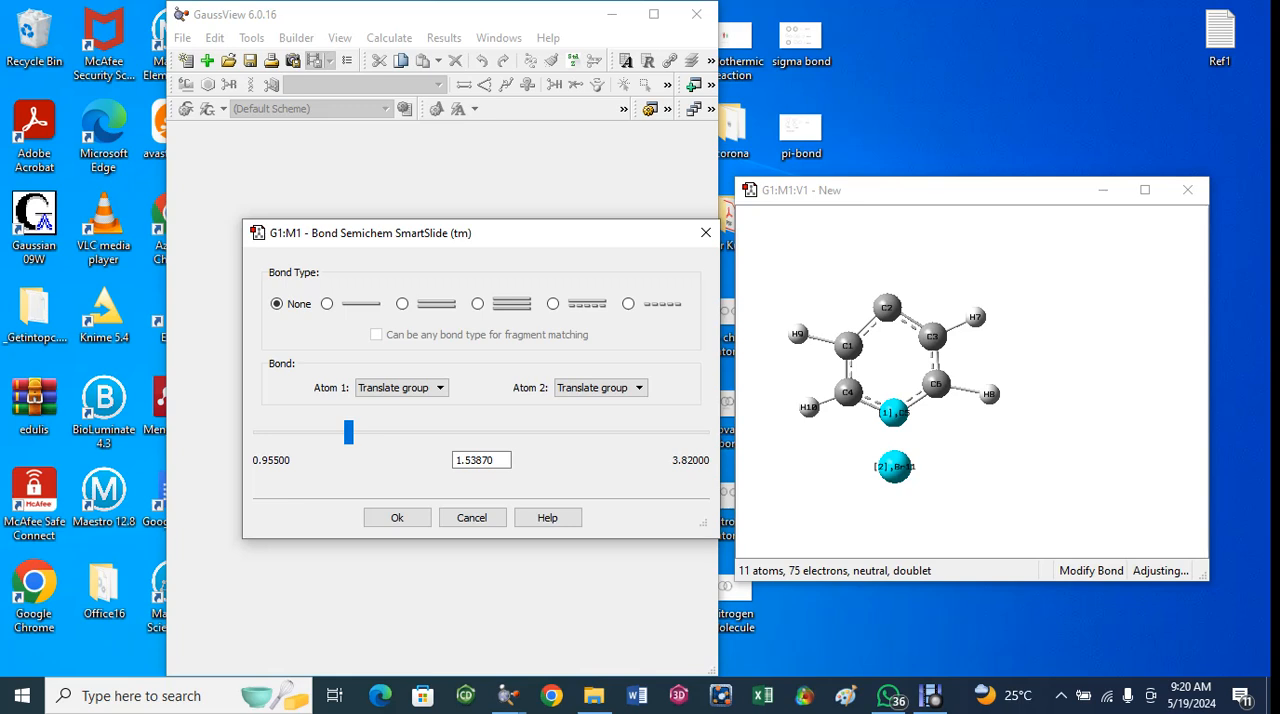
{"action": "left_click", "coordinate": [327, 304]}
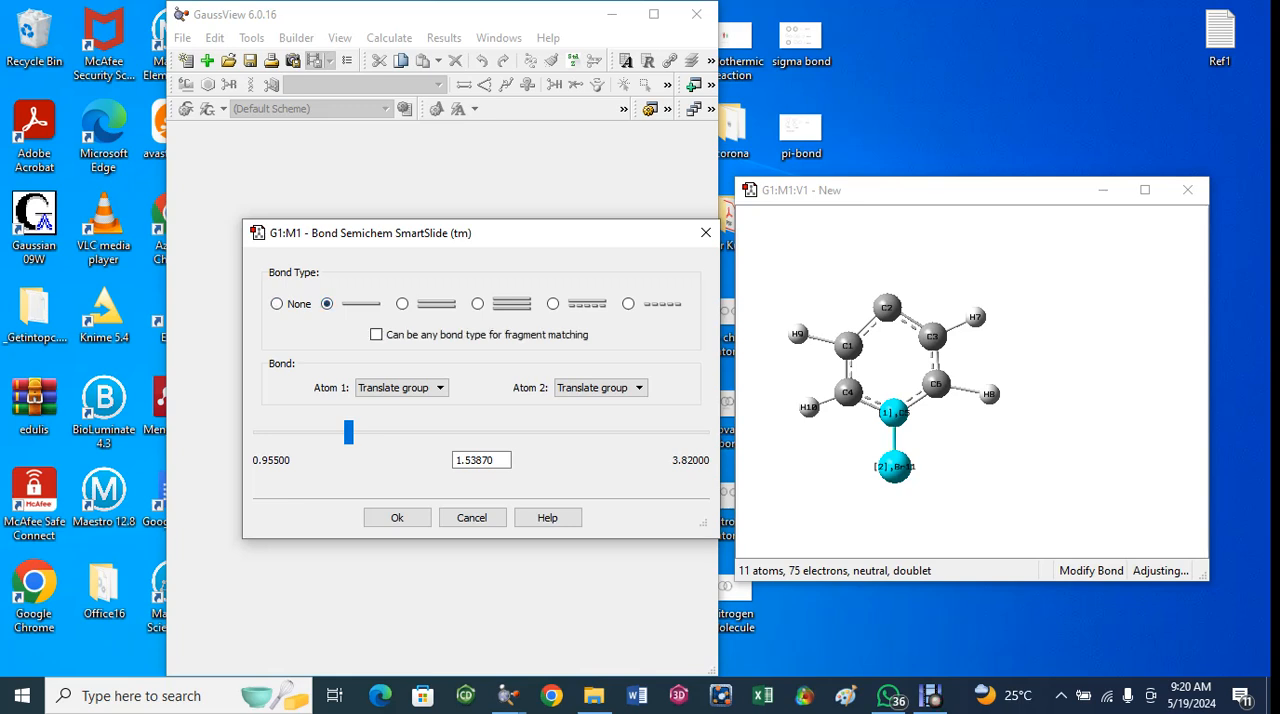
{"action": "left_click", "coordinate": [397, 517]}
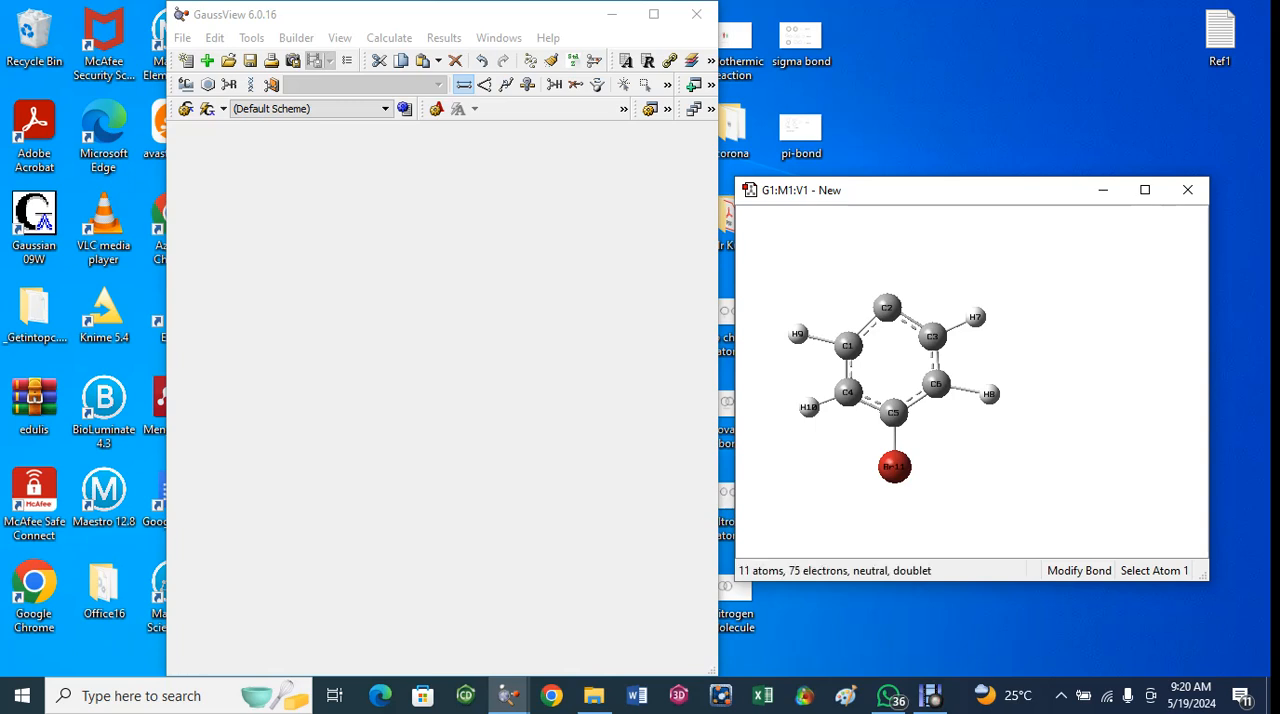
- Place a separate Carbon Atom fragment outside the ring, just above carbon C2
{"action": "left_click", "coordinate": [185, 84]}
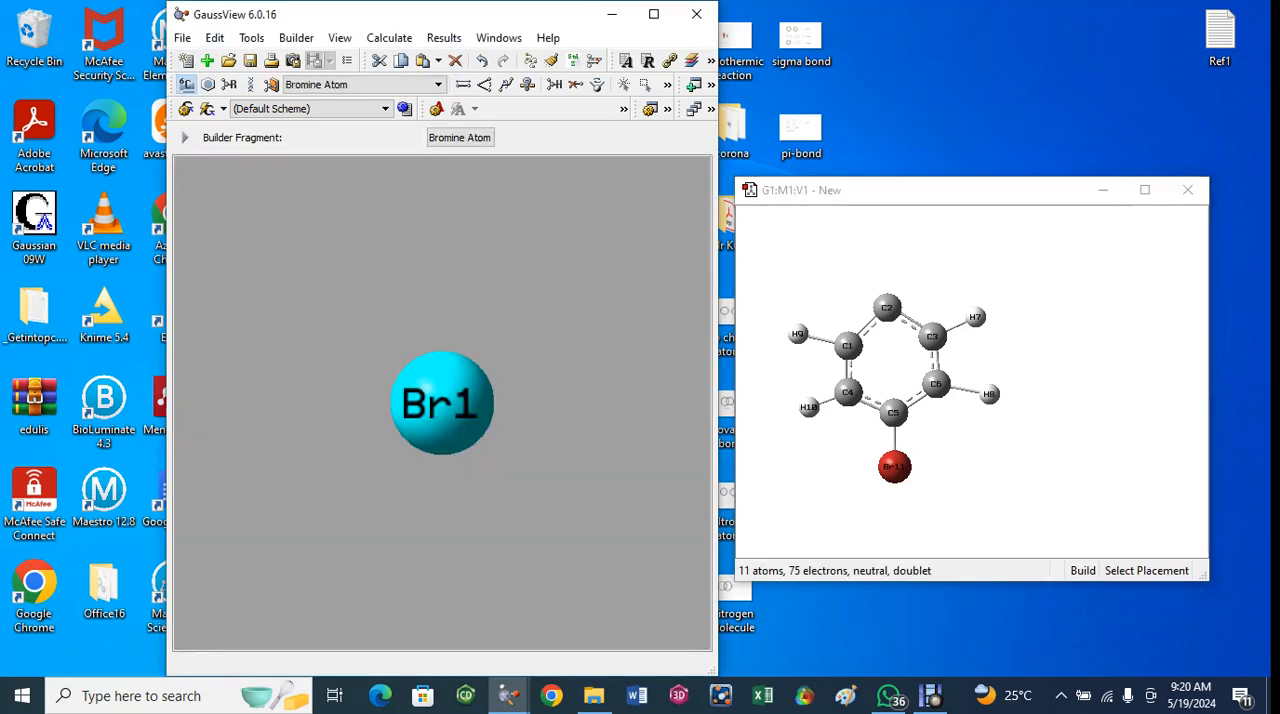
{"action": "left_click", "coordinate": [185, 84]}
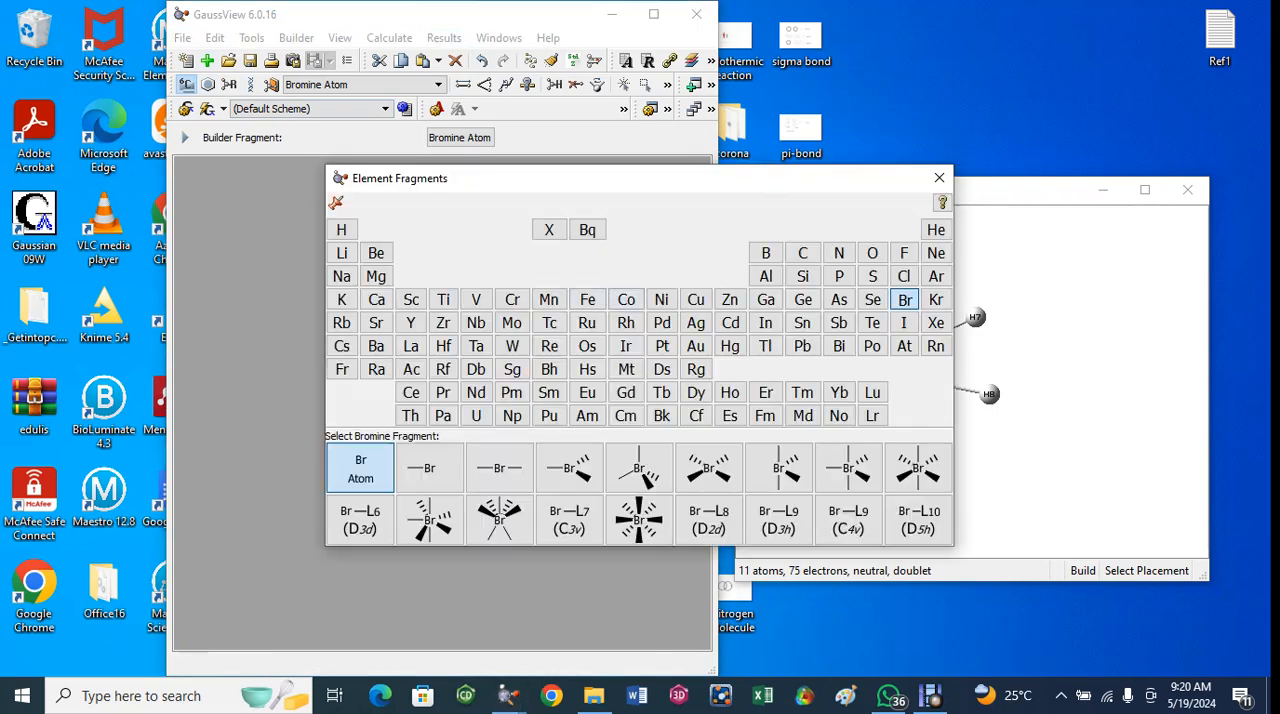
{"action": "left_click", "coordinate": [803, 253]}
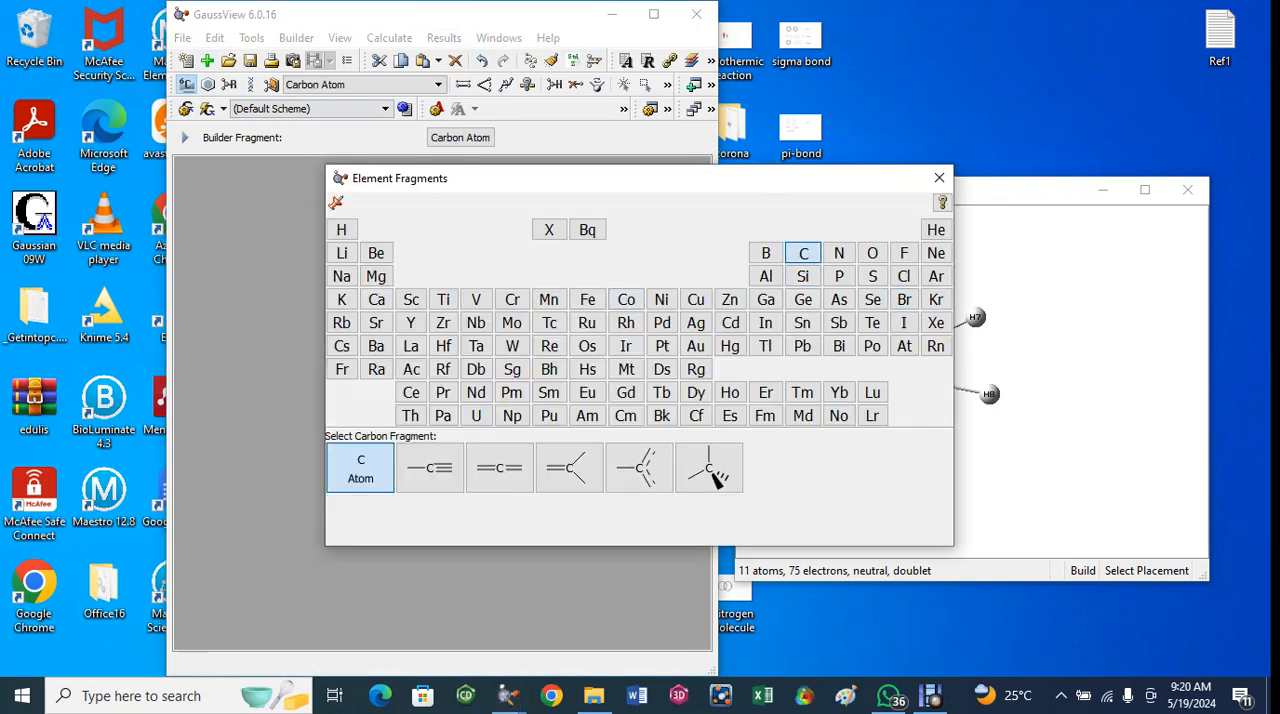
{"action": "left_click", "coordinate": [360, 468]}
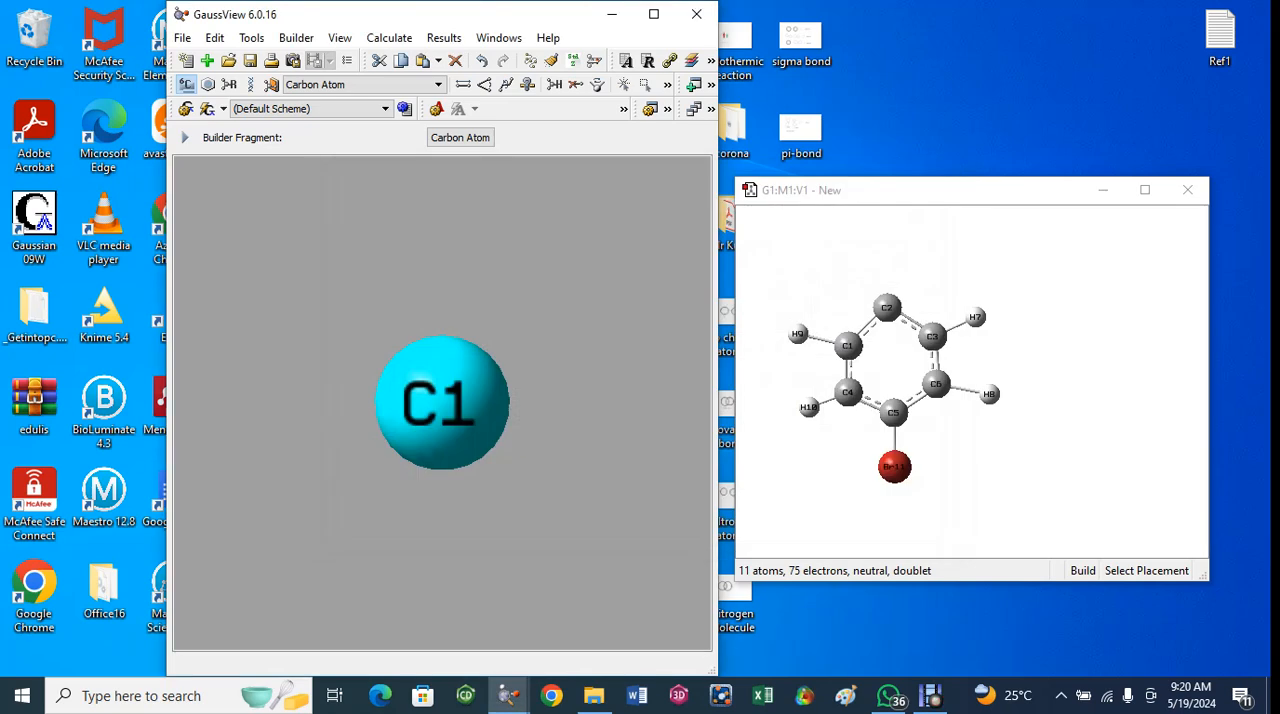
{"action": "left_click", "coordinate": [877, 265]}
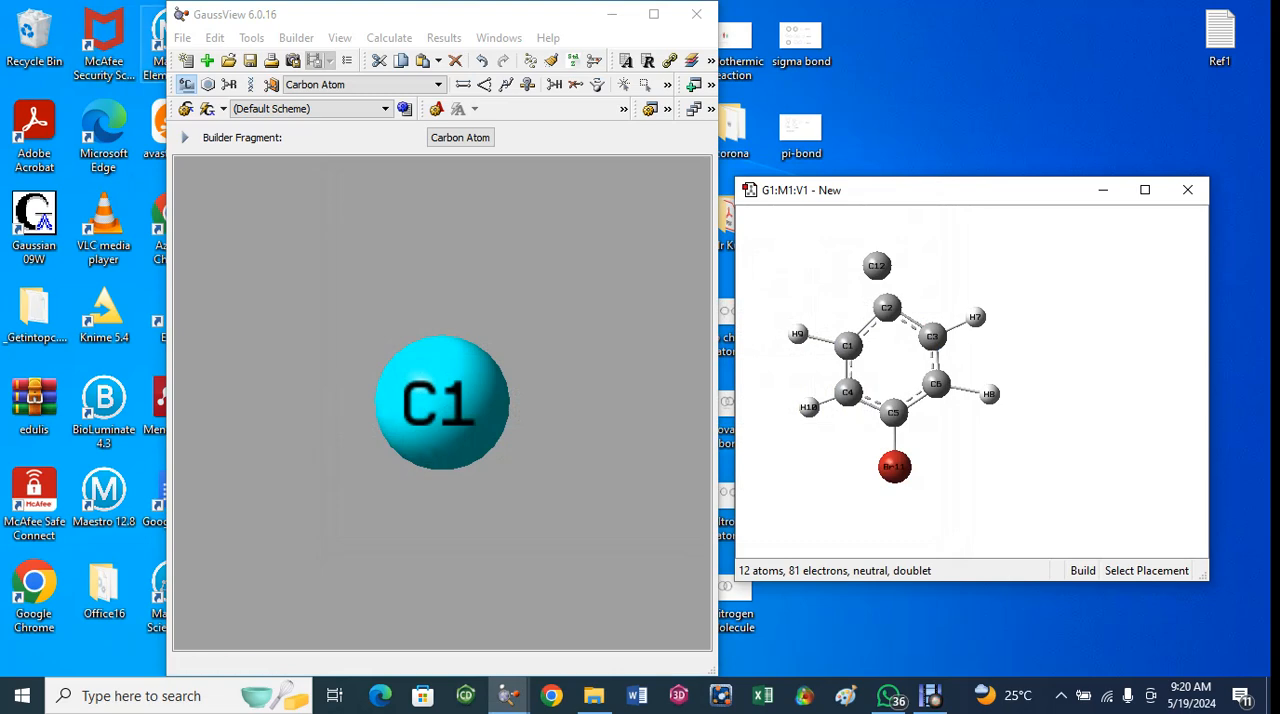
- Place a separate Oxygen Atom fragment to the left of carbon C12, above the ring
{"action": "left_click", "coordinate": [186, 84]}
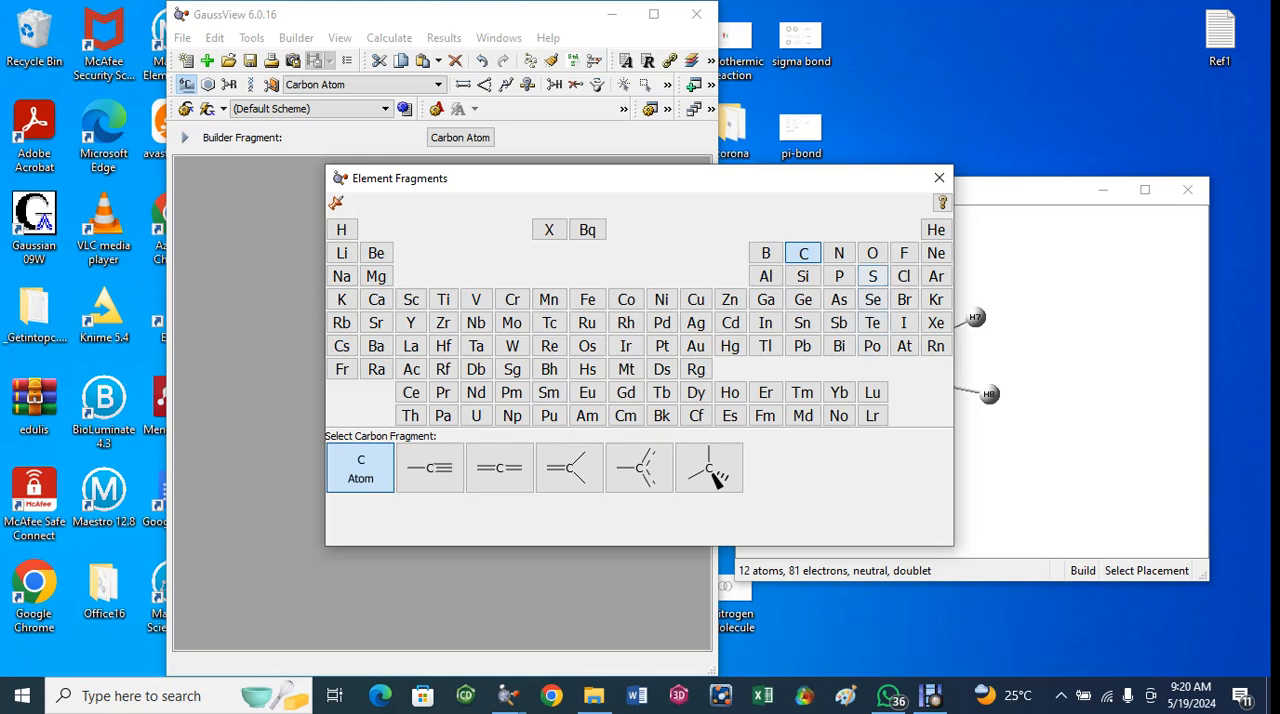
{"action": "left_click", "coordinate": [872, 253]}
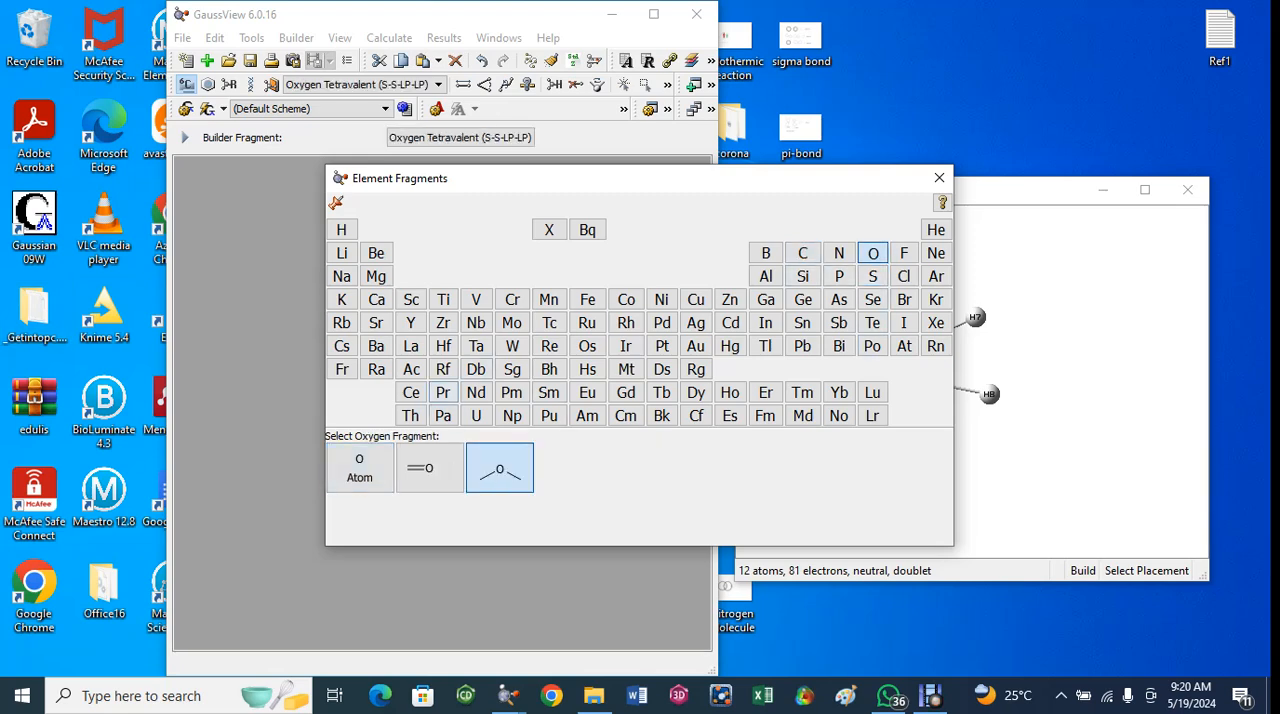
{"action": "left_click", "coordinate": [359, 467]}
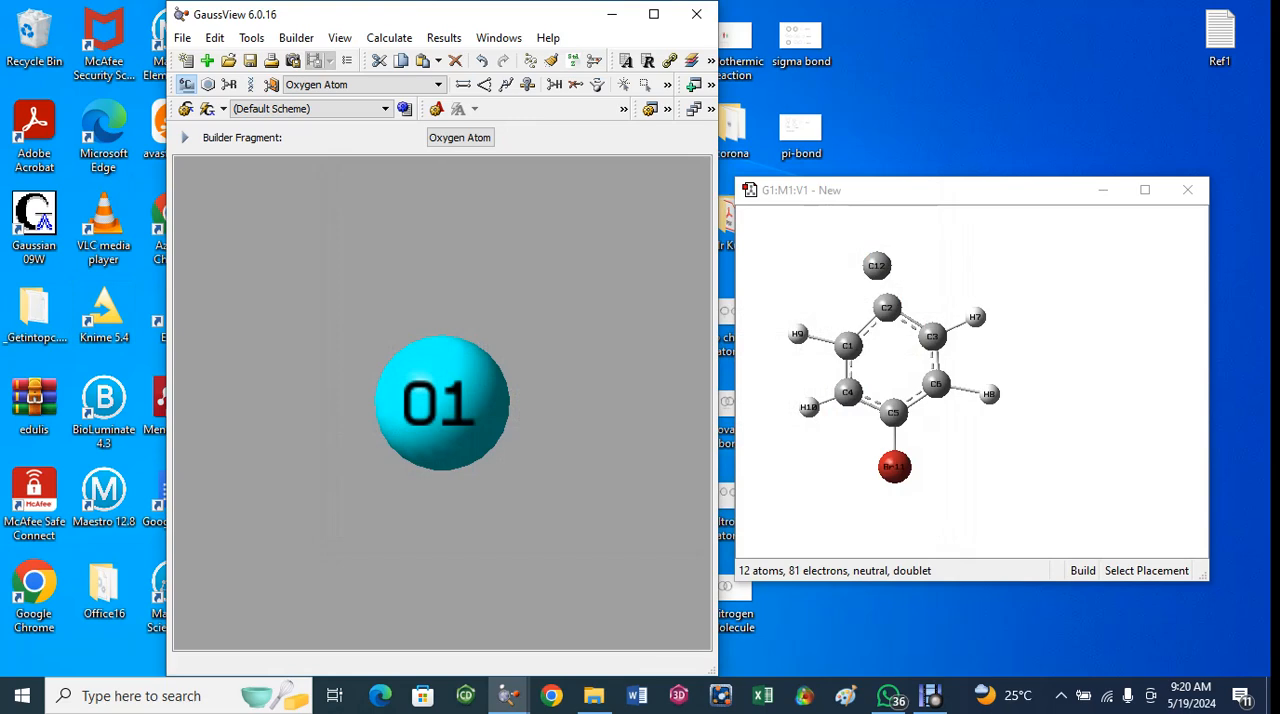
{"action": "left_click", "coordinate": [832, 267]}
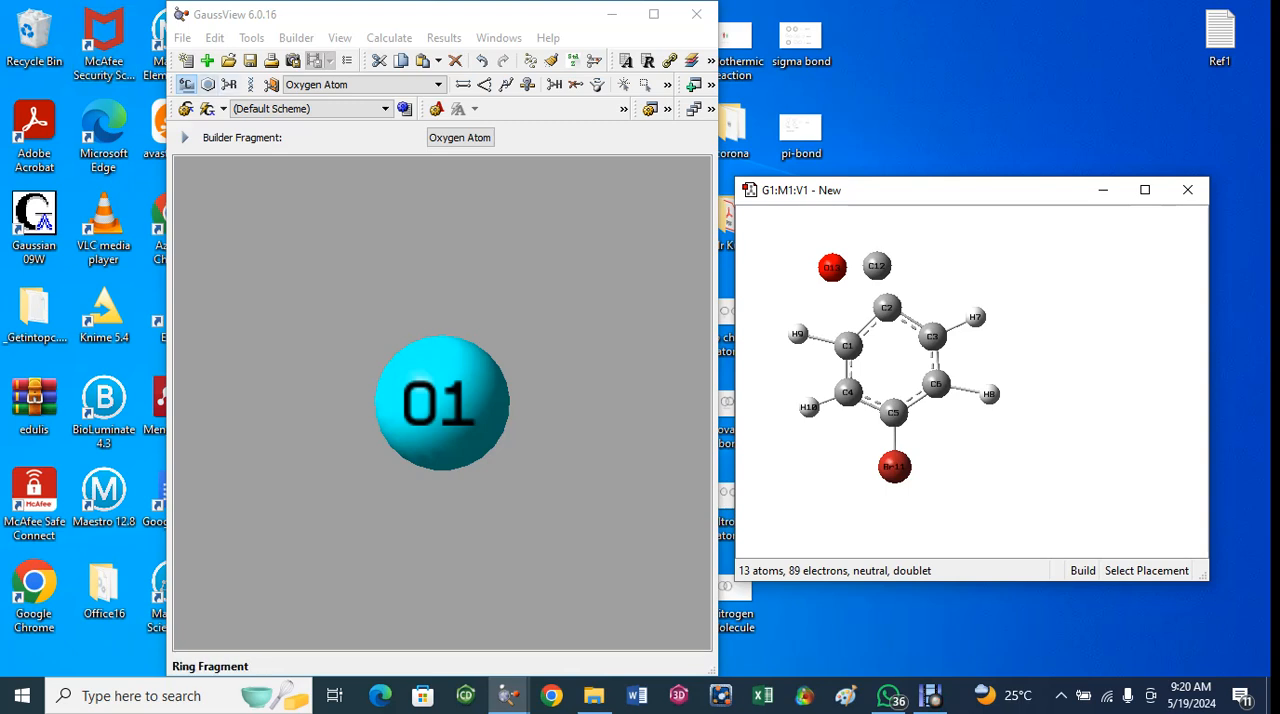
- Place a separate Hydrogen Atom fragment close to carbon C12 on its upper right, undoing badly positioned placements
{"action": "left_click", "coordinate": [187, 85]}
{"action": "left_click", "coordinate": [187, 85]}
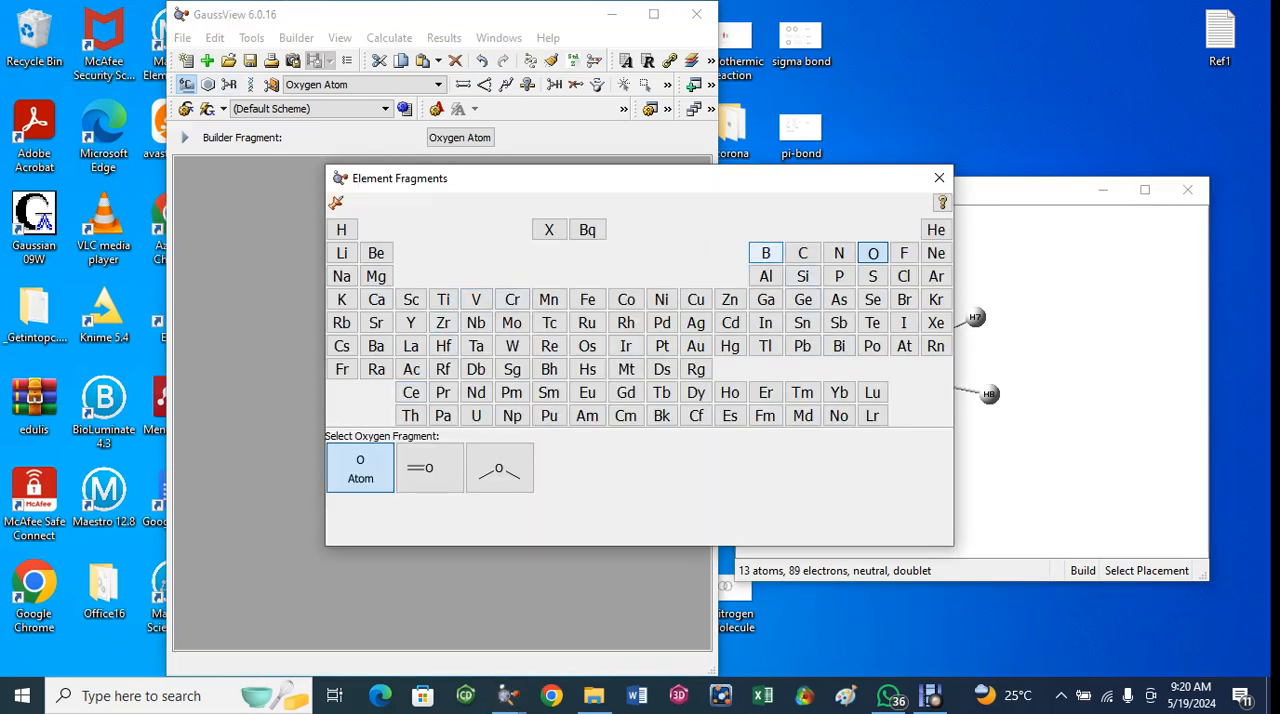
{"action": "left_click", "coordinate": [341, 230]}
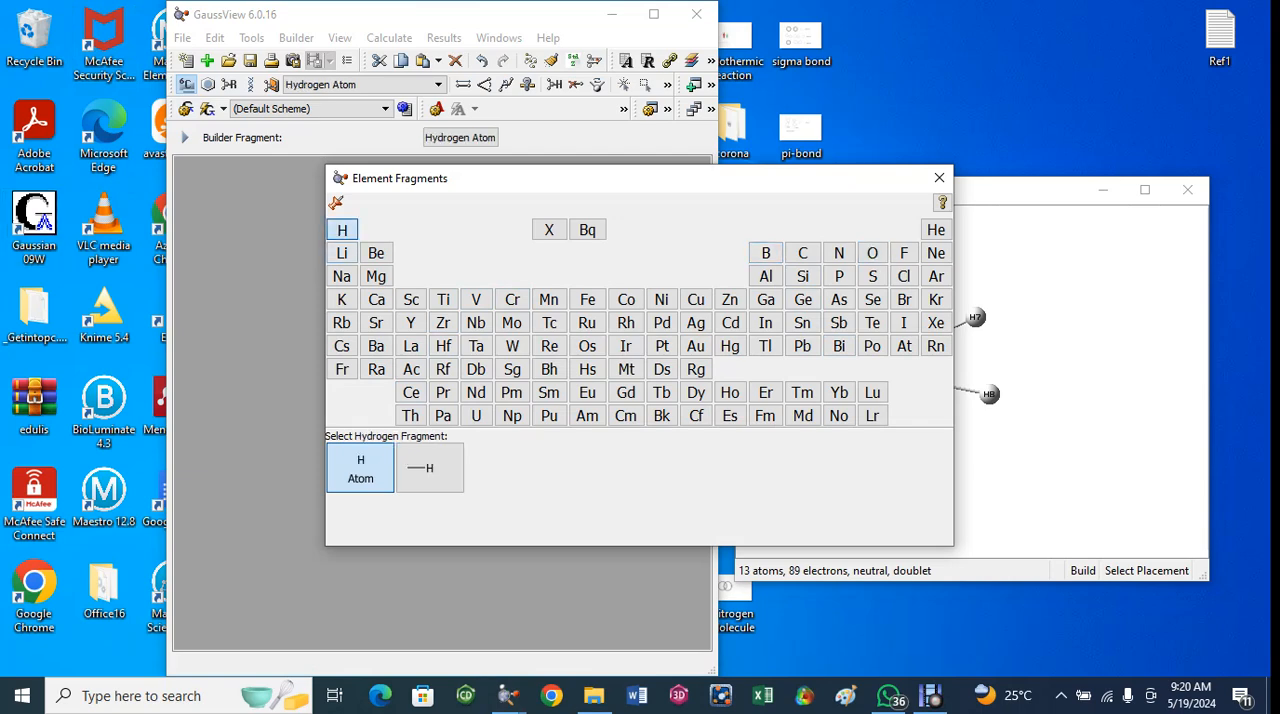
{"action": "left_click", "coordinate": [360, 468]}
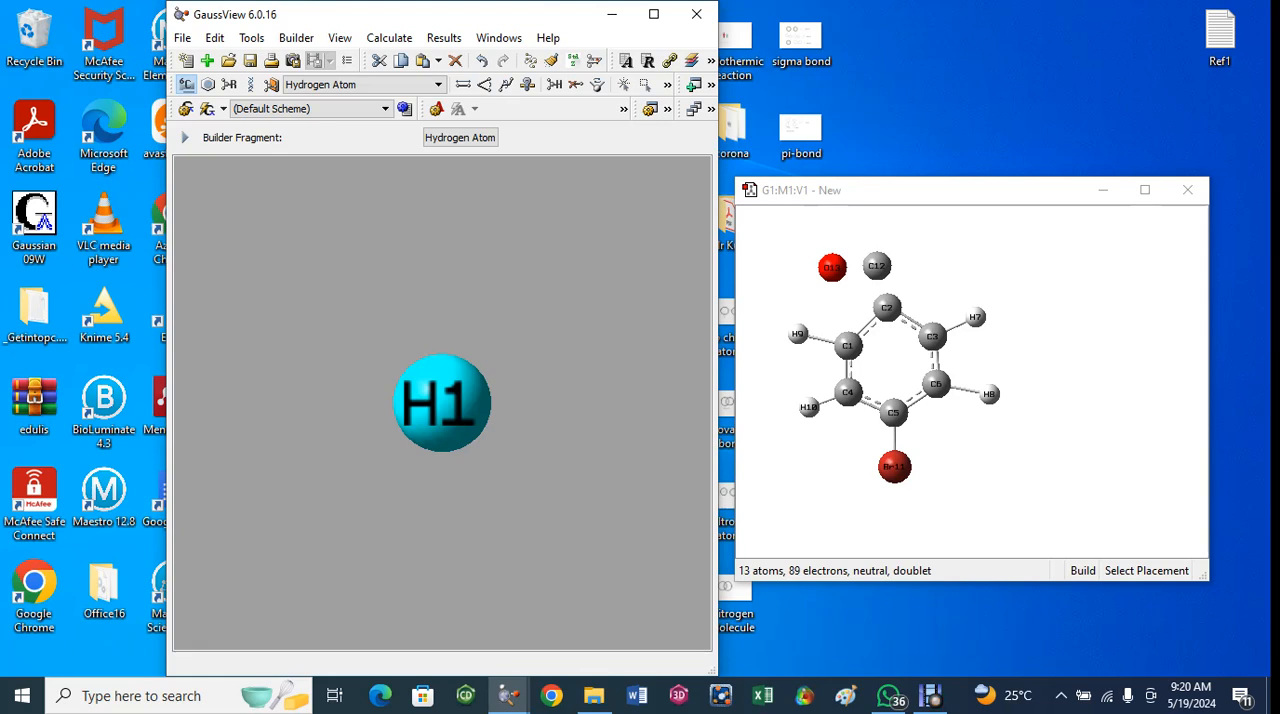
{"action": "scroll", "coordinate": [892, 370], "scroll_direction": "up", "scroll_amount": 3}
{"action": "scroll", "coordinate": [892, 370], "scroll_direction": "down", "scroll_amount": 6}
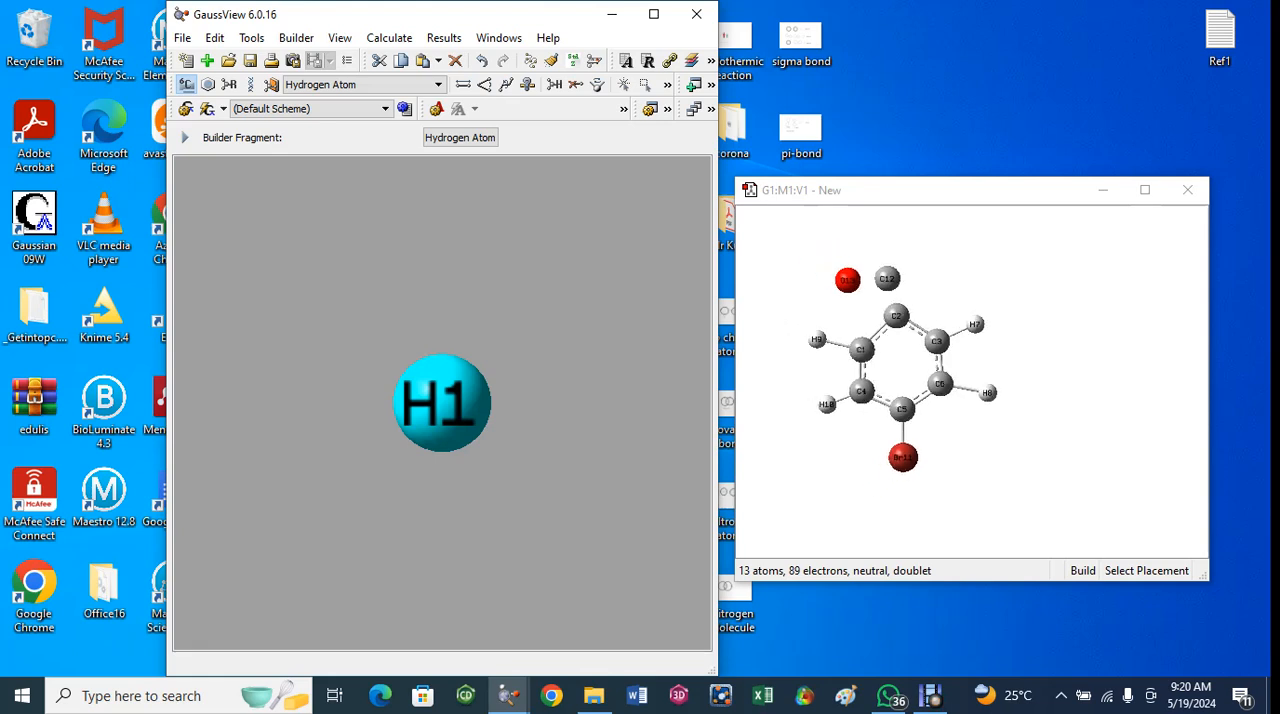
{"action": "right_click", "coordinate": [925, 260]}
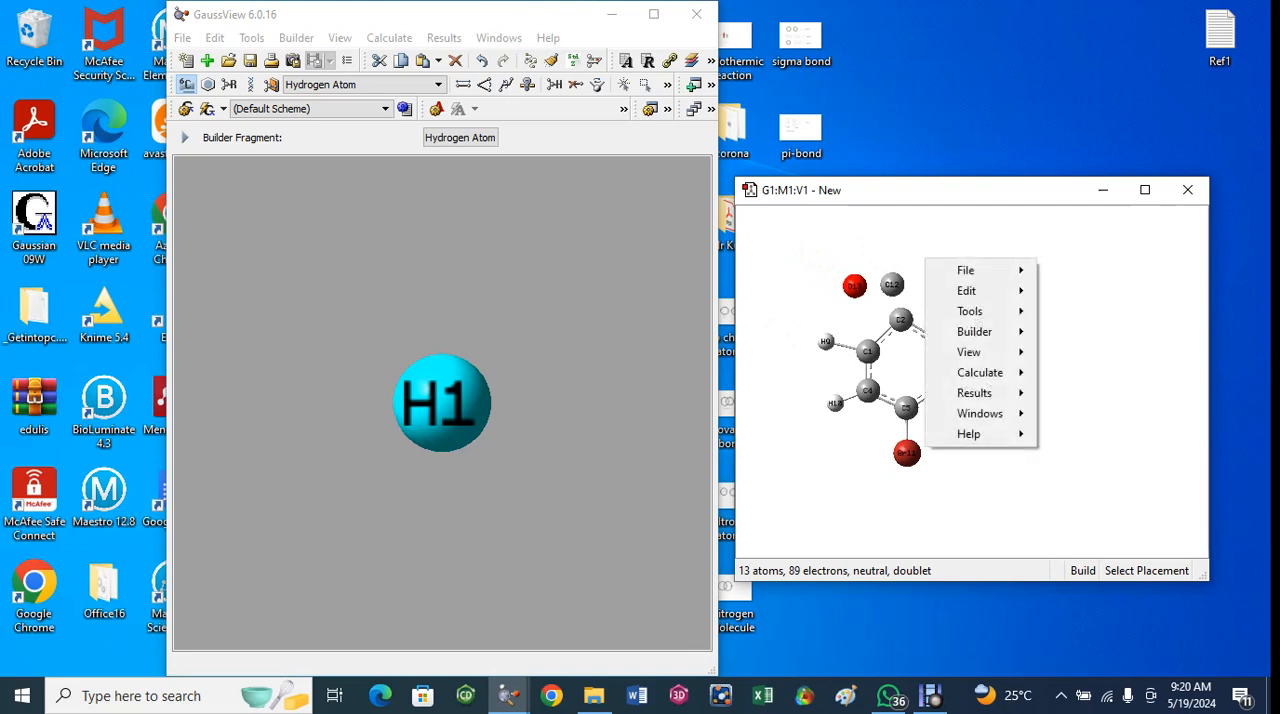
{"action": "left_click", "coordinate": [893, 247]}
{"action": "key", "text": "ctrl+z"}
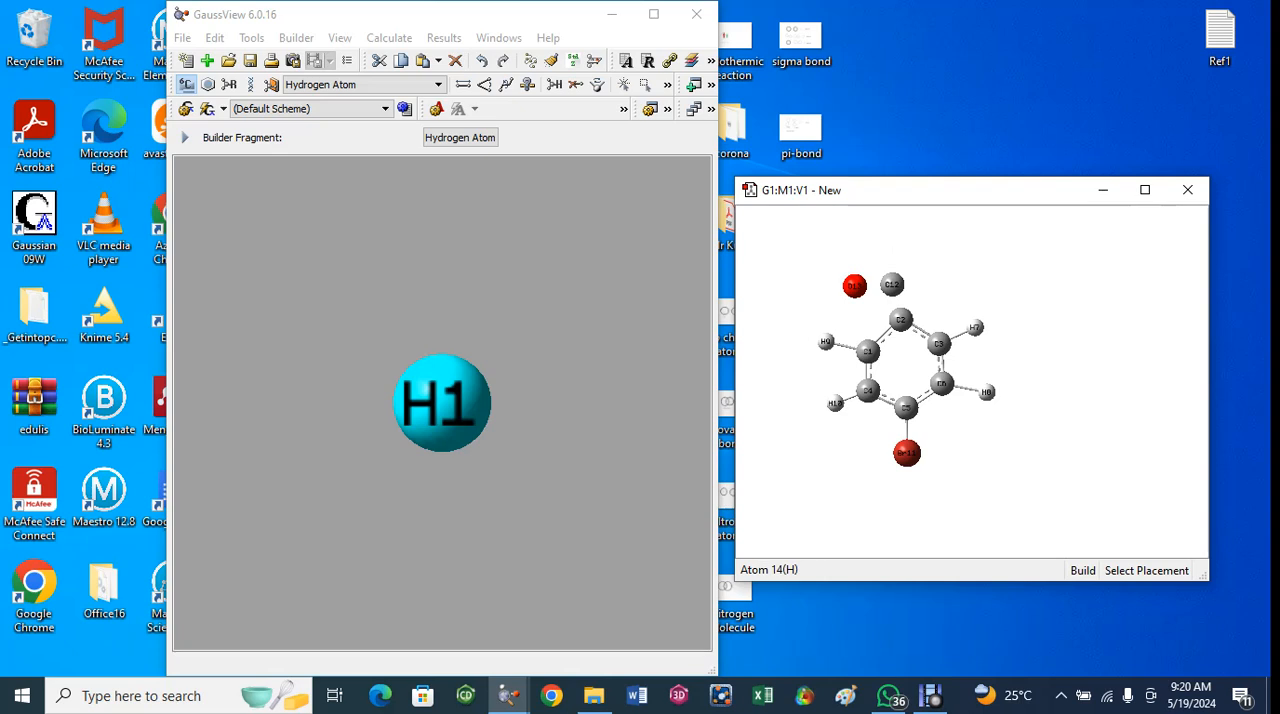
{"action": "left_click", "coordinate": [925, 252]}
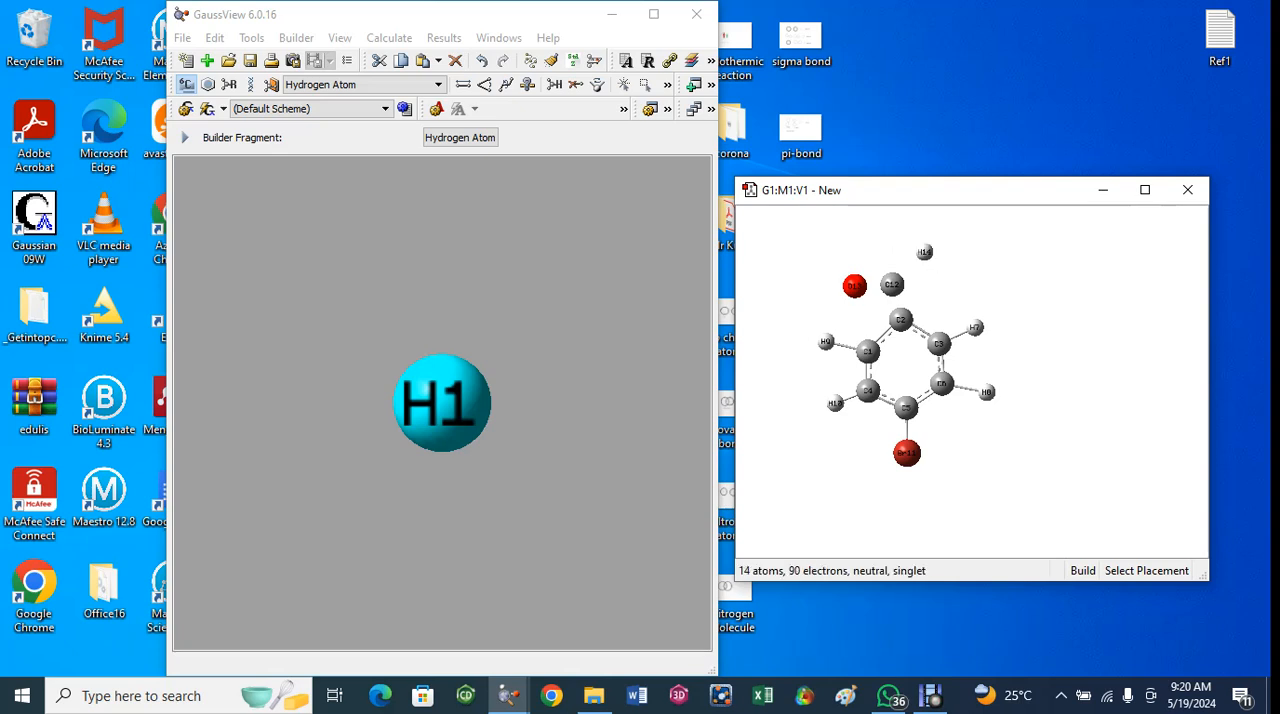
{"action": "key", "text": "ctrl+z"}
{"action": "left_click", "coordinate": [919, 258]}
- Connect the separate carbon atom C12 to ring carbon C2 with a single bond
{"action": "left_click", "coordinate": [463, 84]}
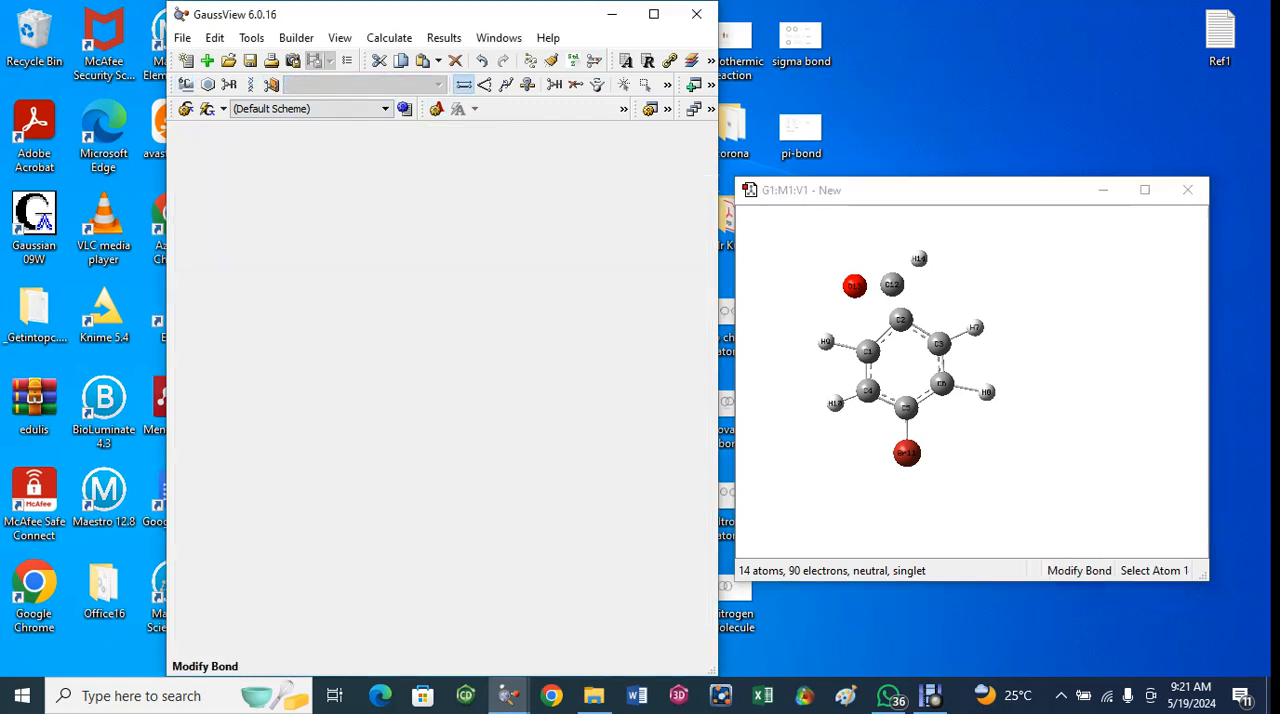
{"action": "left_click", "coordinate": [891, 285]}
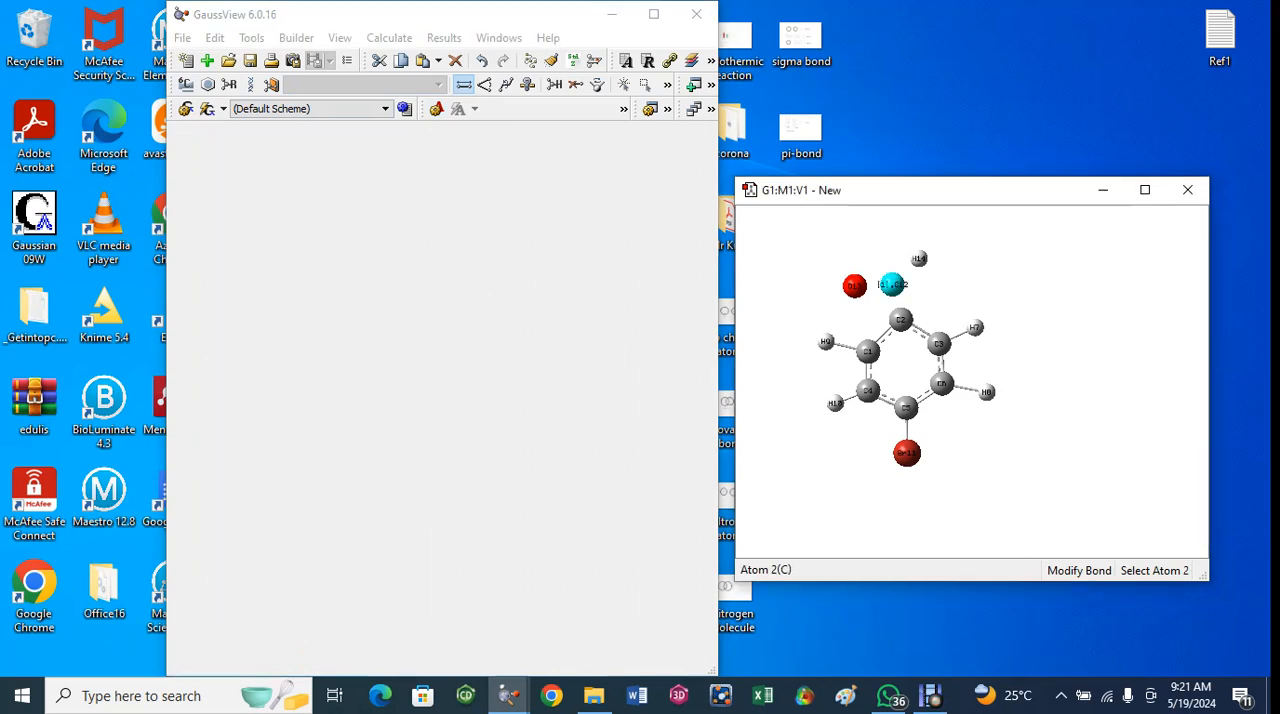
{"action": "left_click", "coordinate": [900, 319]}
{"action": "left_click", "coordinate": [327, 304]}
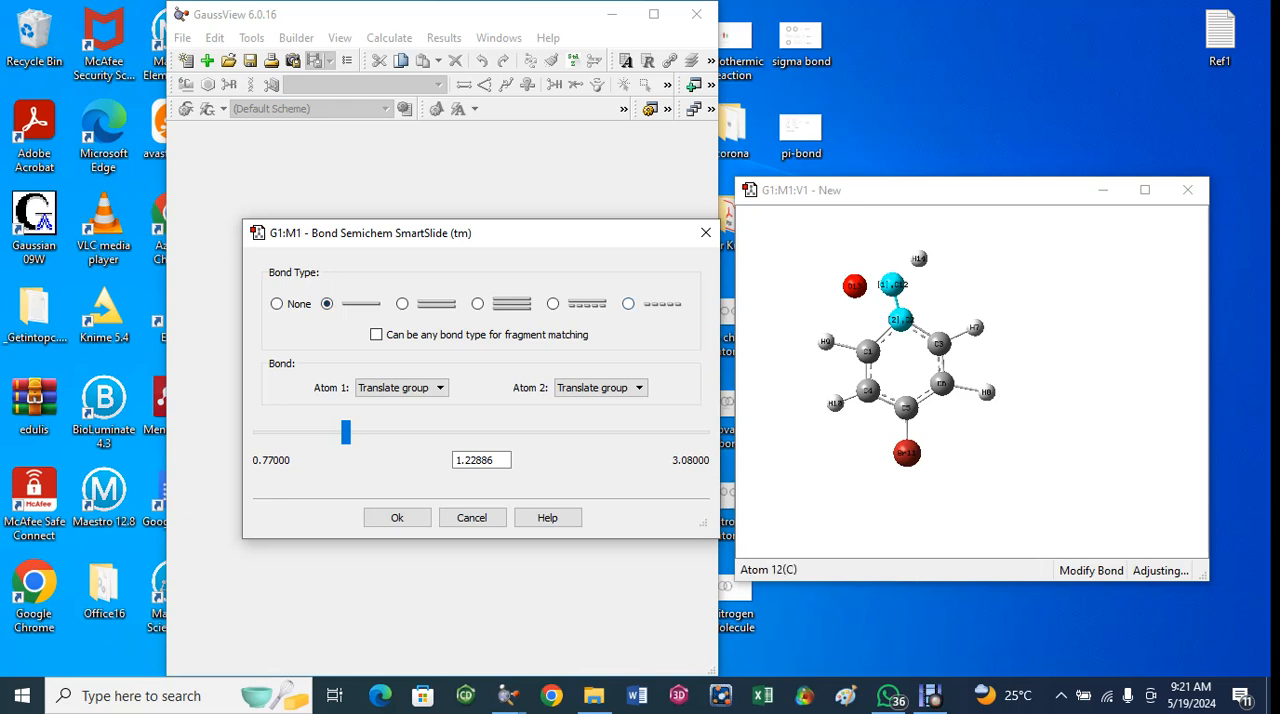
{"action": "left_click", "coordinate": [892, 285]}
{"action": "left_click", "coordinate": [892, 285]}
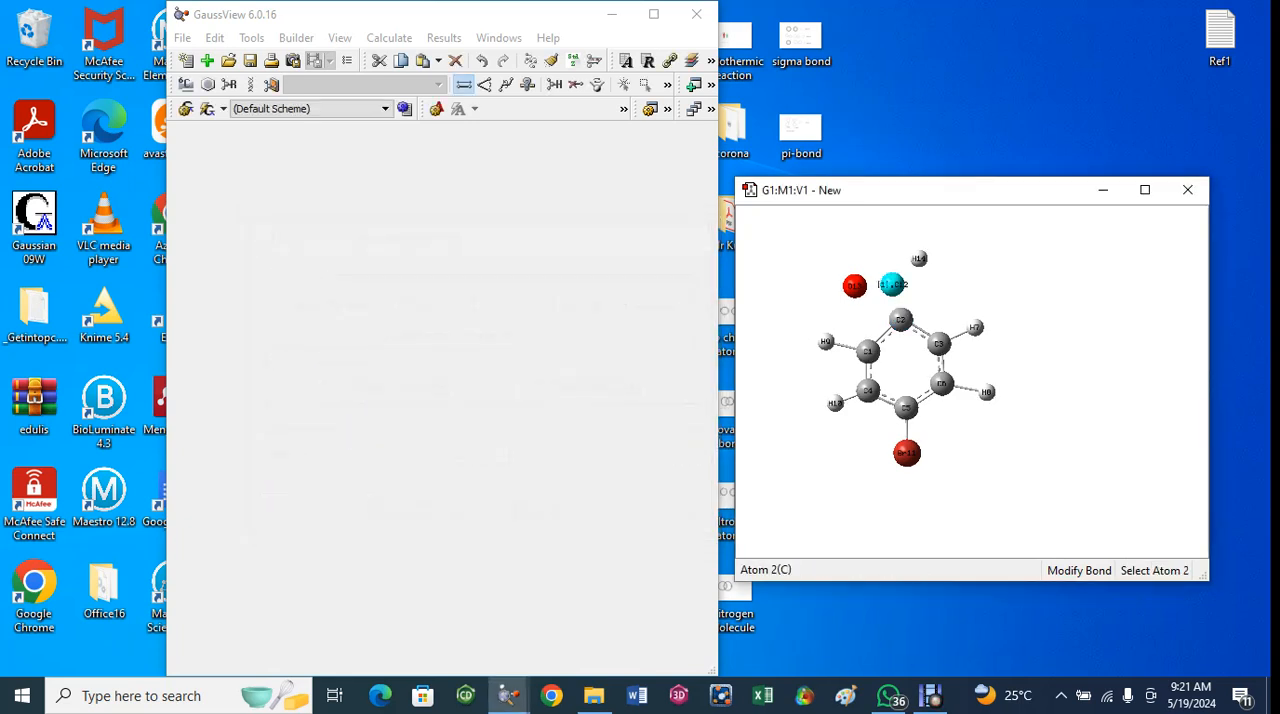
{"action": "left_click", "coordinate": [900, 319]}
{"action": "left_click", "coordinate": [327, 304]}
{"action": "left_click", "coordinate": [397, 517]}
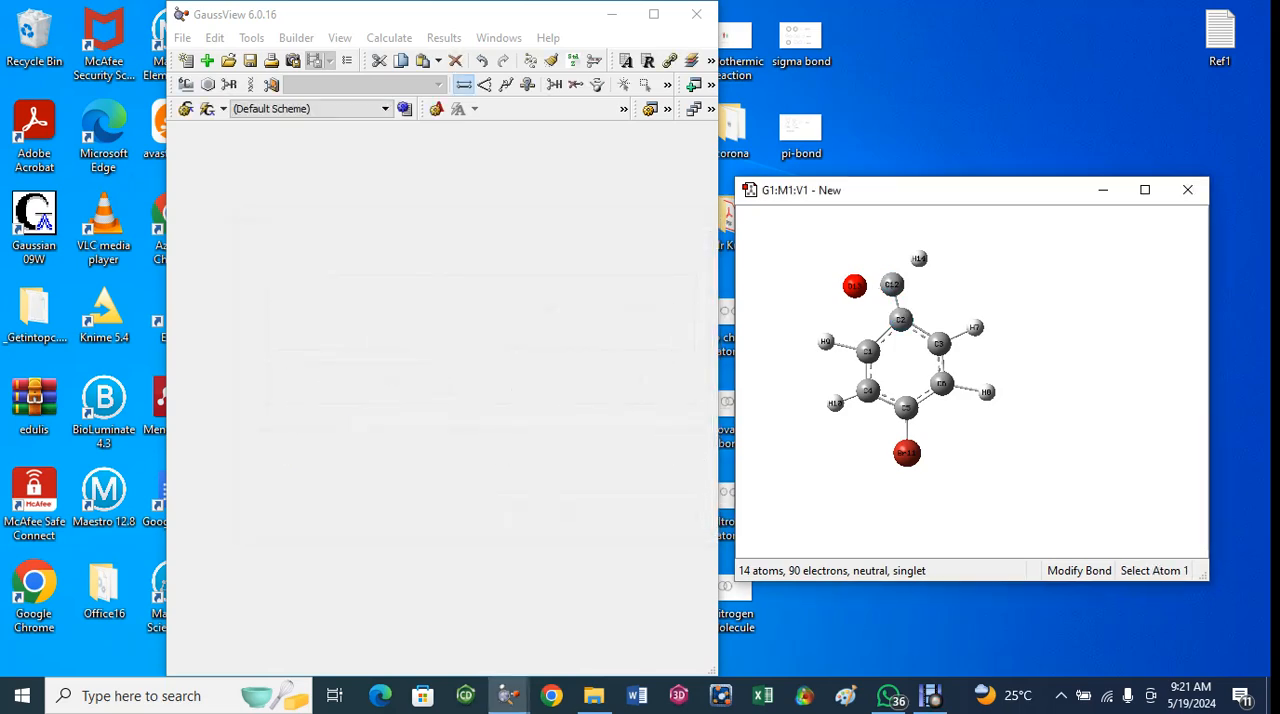
- Join the oxygen atom O13 to carbon C12 with a double bond
{"action": "left_click", "coordinate": [855, 286]}
{"action": "left_click", "coordinate": [892, 285]}
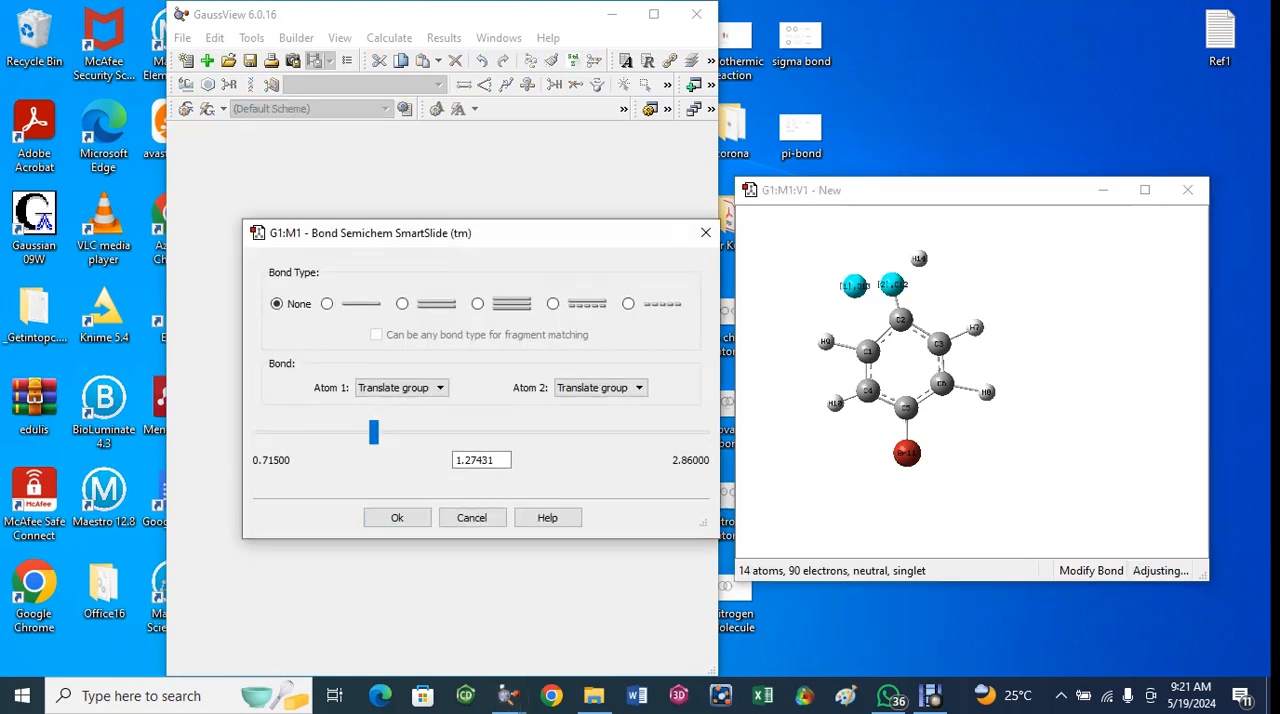
{"action": "left_click", "coordinate": [402, 304]}
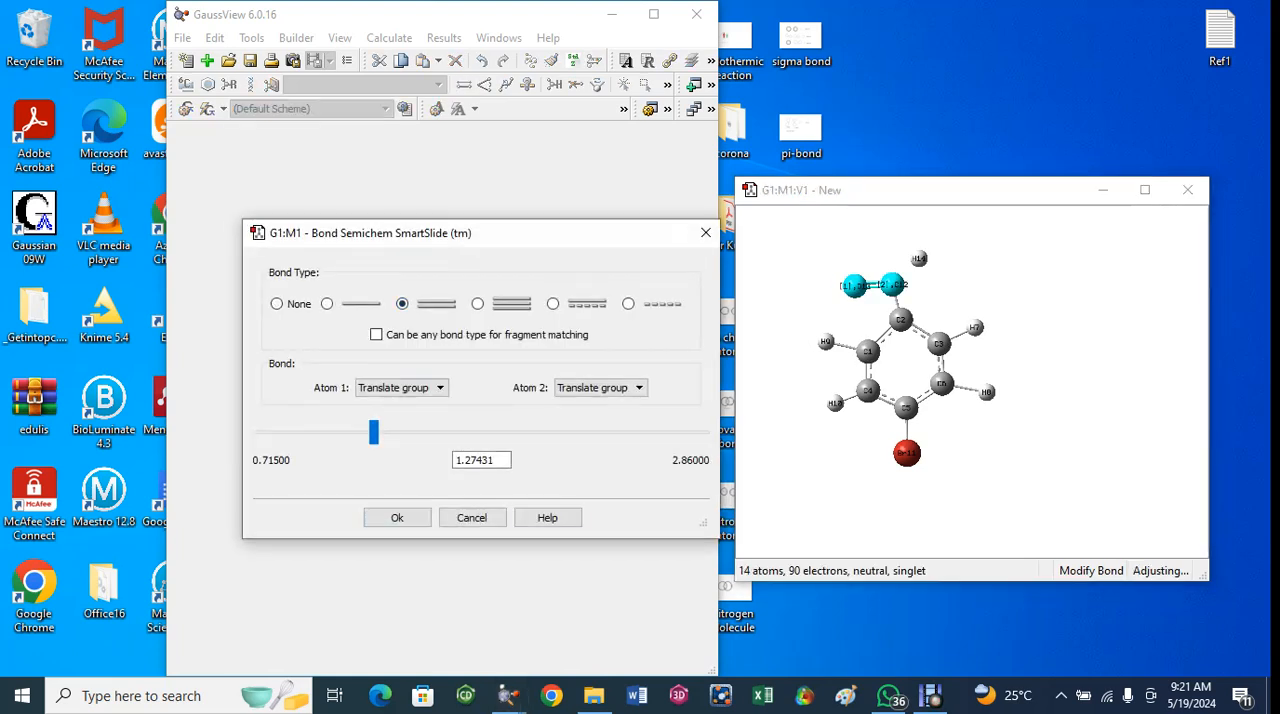
{"action": "left_click", "coordinate": [397, 517]}
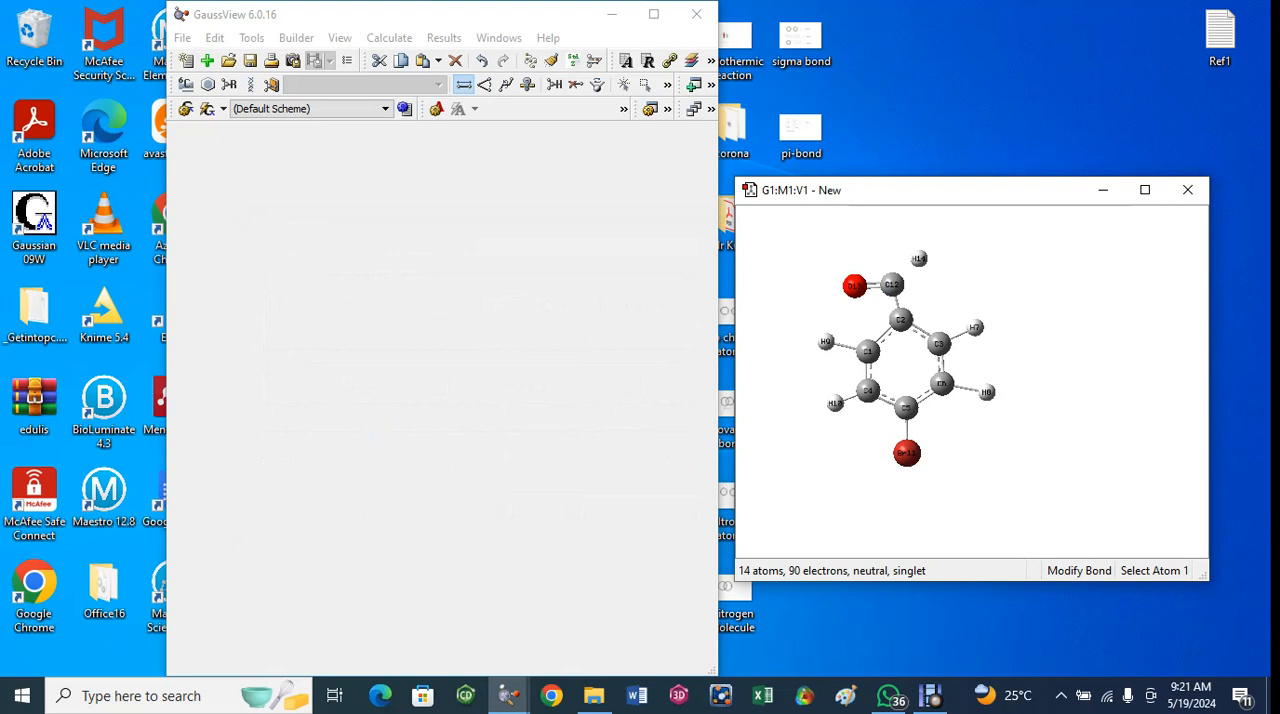
- Join the hydrogen atom H14 to carbon C12 with a single bond
{"action": "left_click", "coordinate": [892, 285]}
{"action": "left_click", "coordinate": [919, 258]}
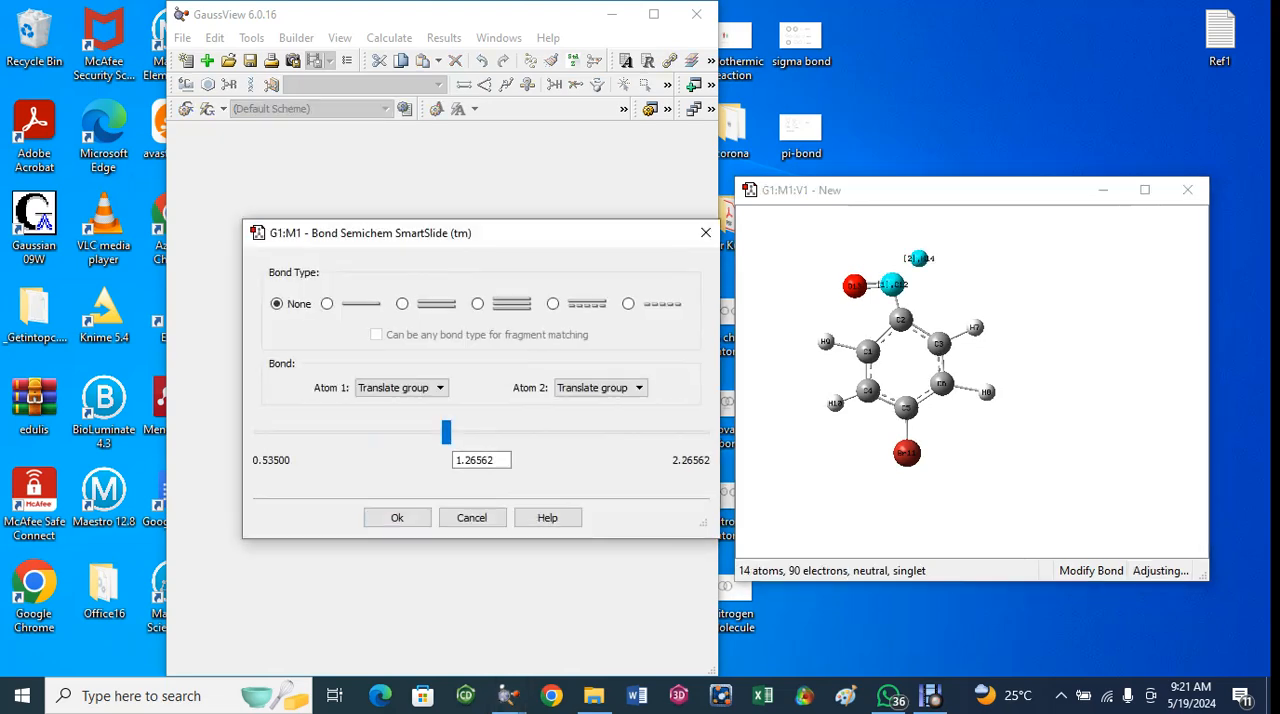
{"action": "left_click", "coordinate": [327, 304]}
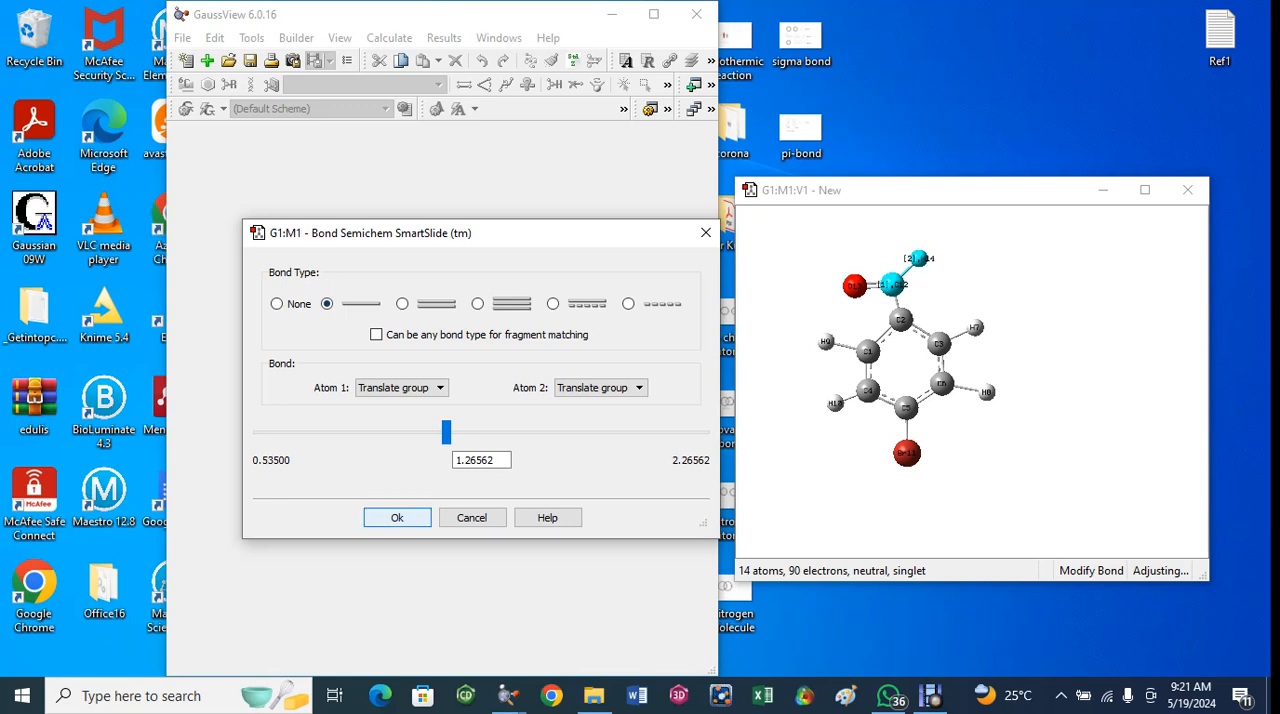
{"action": "left_click", "coordinate": [397, 517]}
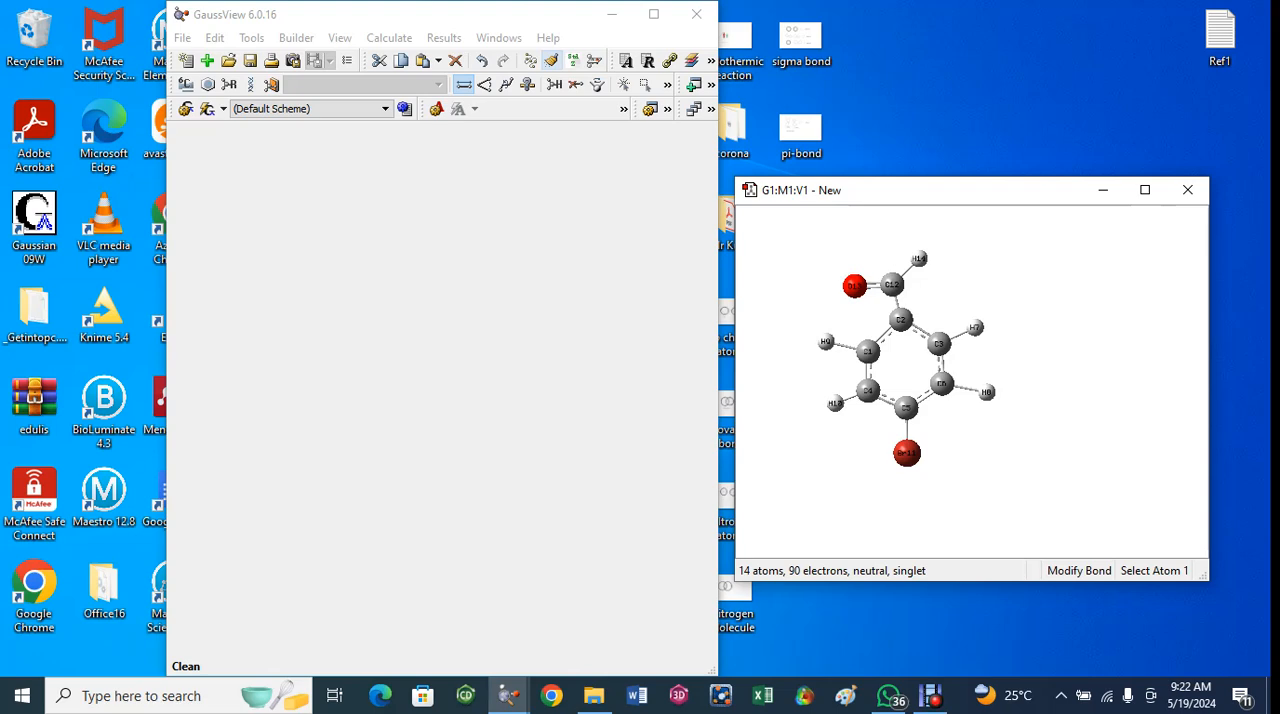
- Clean the geometry of the fully bonded molecule and look over its atoms and bonds
{"action": "left_click", "coordinate": [552, 61]}
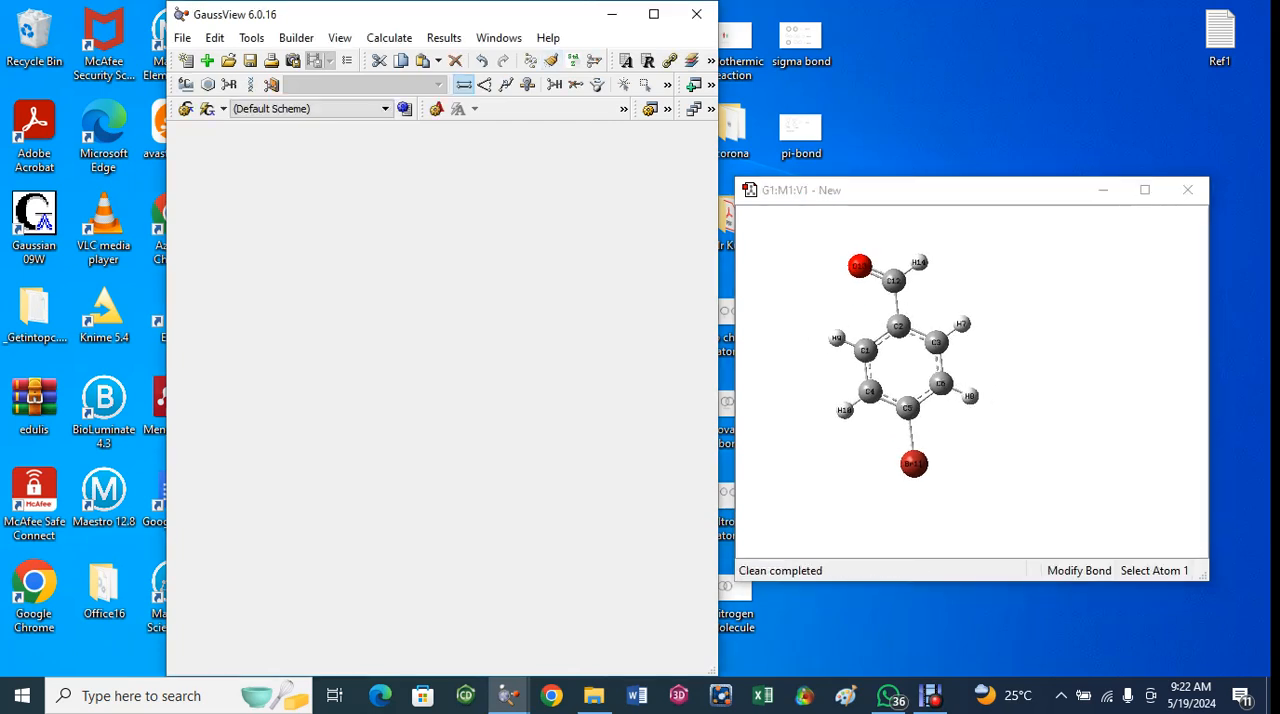
{"action": "scroll", "coordinate": [972, 382], "scroll_direction": "down", "scroll_amount": 1}
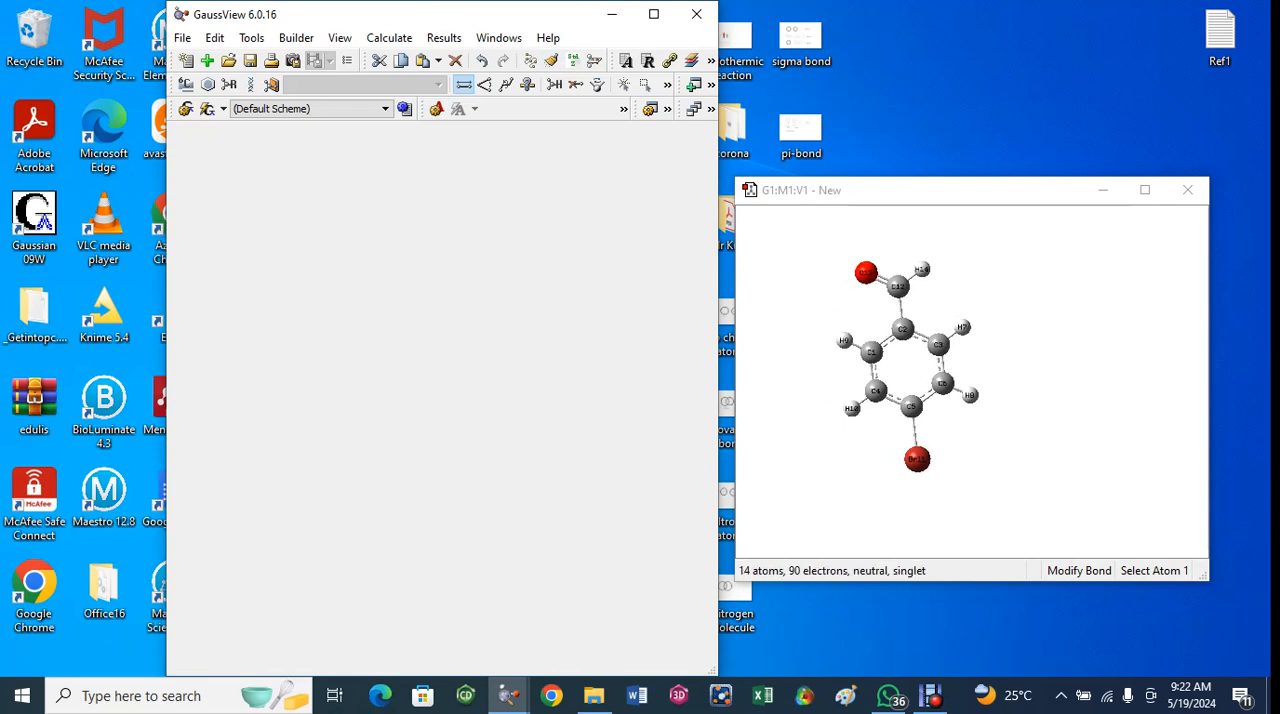
{"action": "scroll", "coordinate": [938, 383], "scroll_direction": "up", "scroll_amount": 2}
{"action": "mouse_move", "coordinate": [938, 383]}
{"action": "left_mouse_down"}
{"action": "mouse_move", "coordinate": [968, 392]}
{"action": "mouse_move", "coordinate": [942, 394]}
{"action": "mouse_move", "coordinate": [953, 374]}
{"action": "left_mouse_up"}
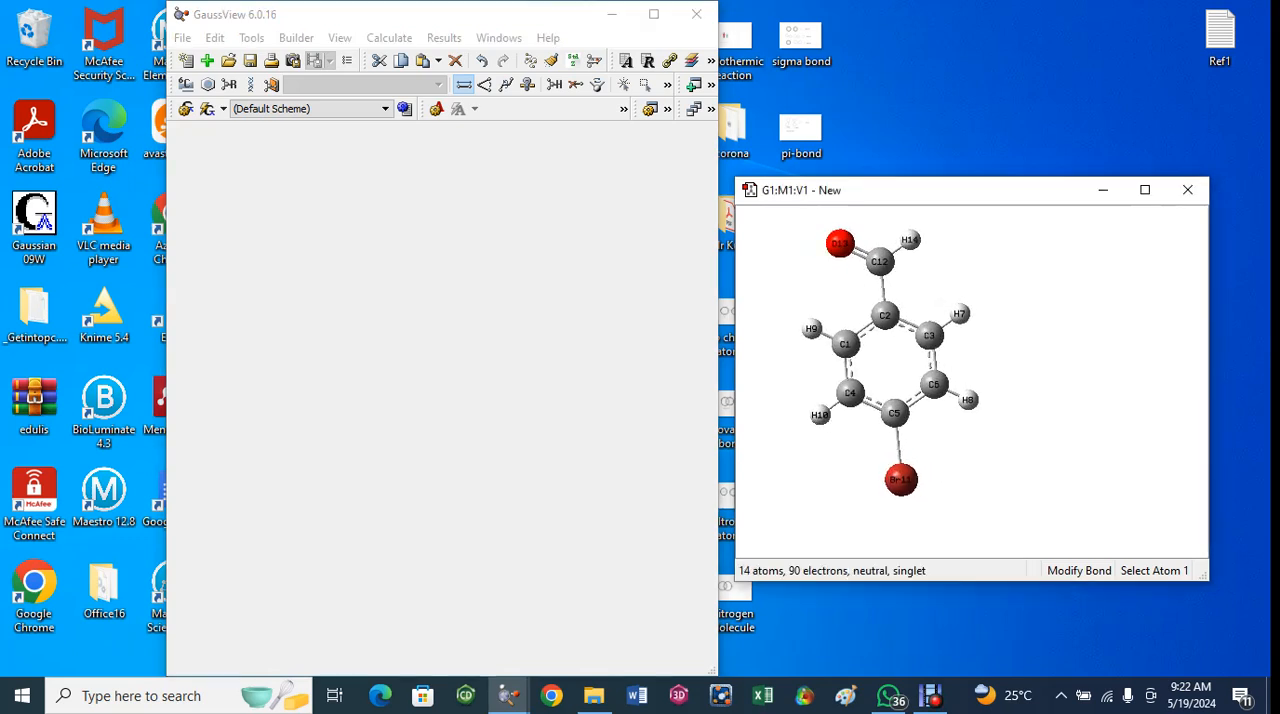
{"action": "scroll", "coordinate": [932, 360], "scroll_direction": "down", "scroll_amount": 1}
{"action": "scroll", "coordinate": [932, 360], "scroll_direction": "up", "scroll_amount": 3}
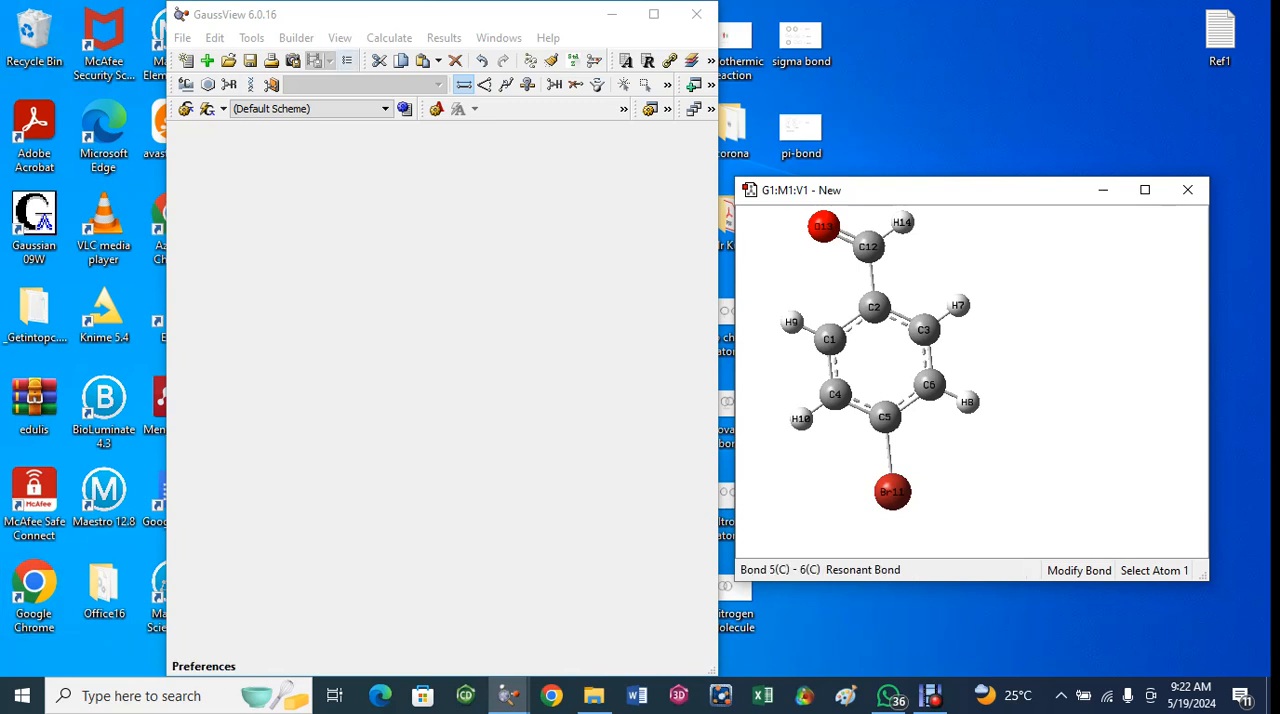
- Center the cleaned molecule in its view window at a size that keeps every atom visible
{"action": "left_click", "coordinate": [296, 37]}
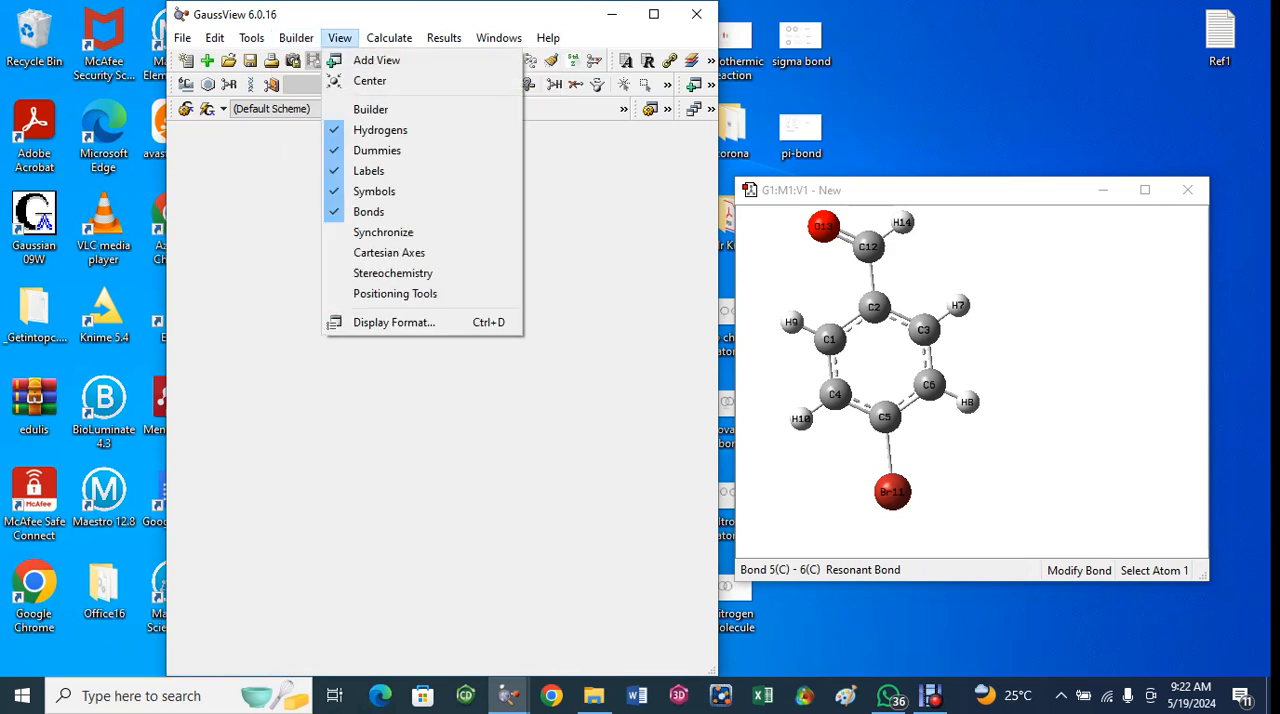
{"action": "left_click", "coordinate": [340, 38]}
{"action": "left_click", "coordinate": [340, 38]}
{"action": "left_click", "coordinate": [369, 80]}
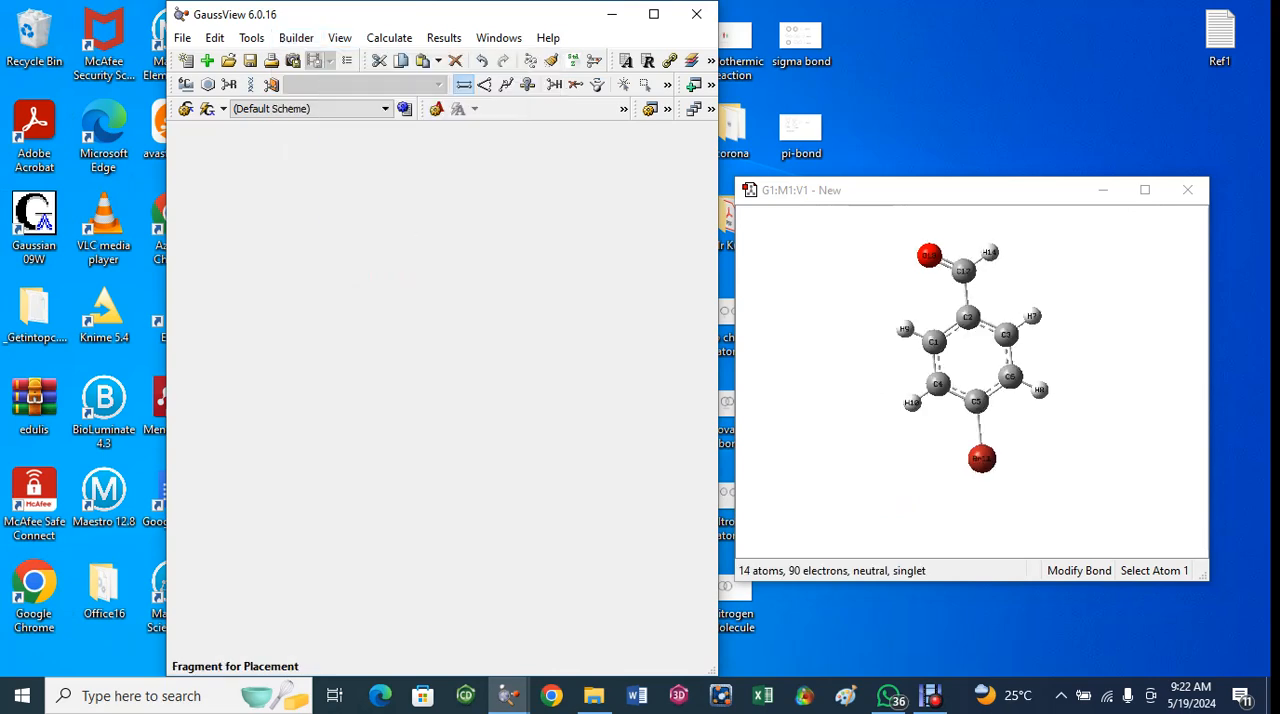
{"action": "scroll", "coordinate": [971, 360], "scroll_direction": "down", "scroll_amount": 3}
{"action": "scroll", "coordinate": [971, 360], "scroll_direction": "up", "scroll_amount": 8}
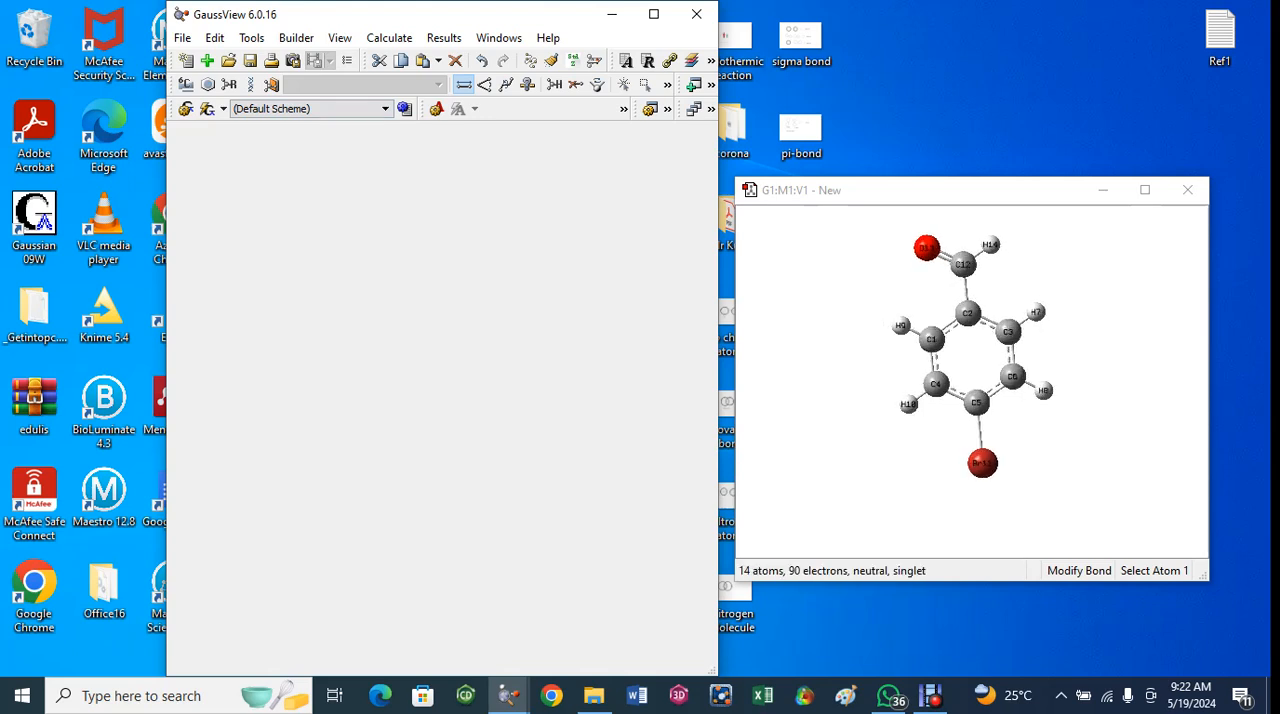
{"action": "scroll", "coordinate": [971, 370], "scroll_direction": "up", "scroll_amount": 1}
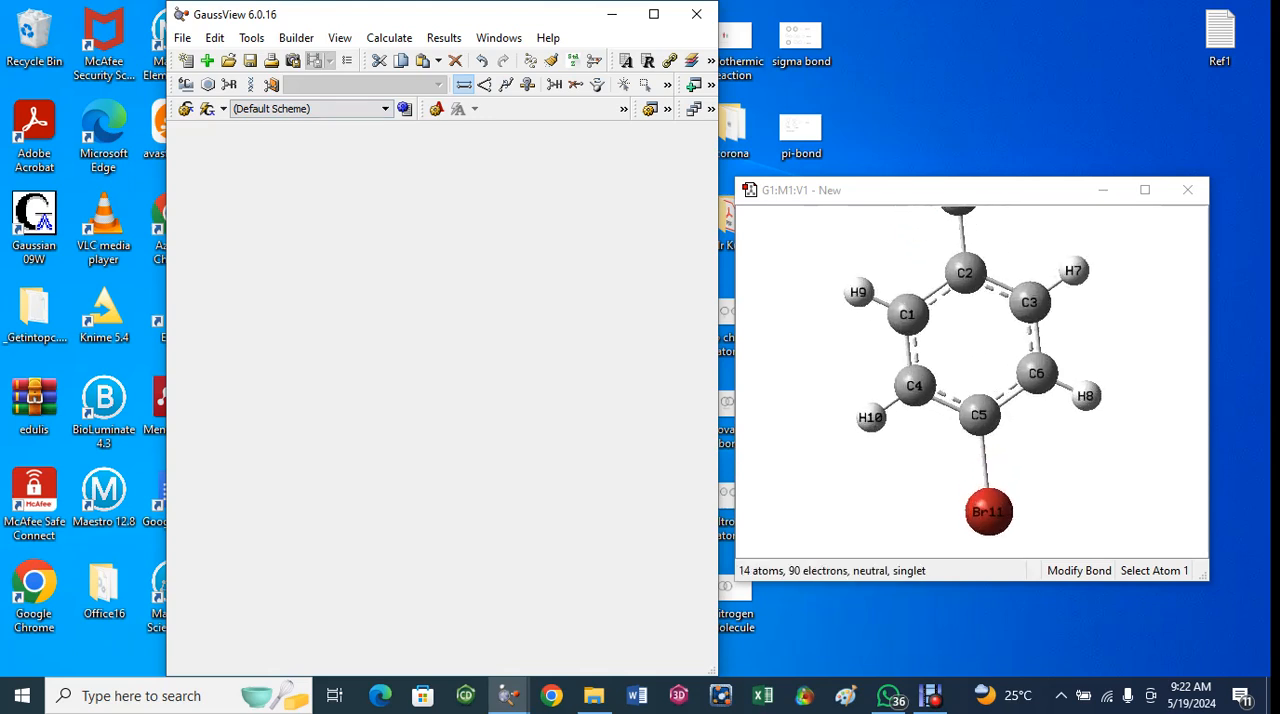
{"action": "scroll", "coordinate": [915, 332], "scroll_direction": "down", "scroll_amount": 5}
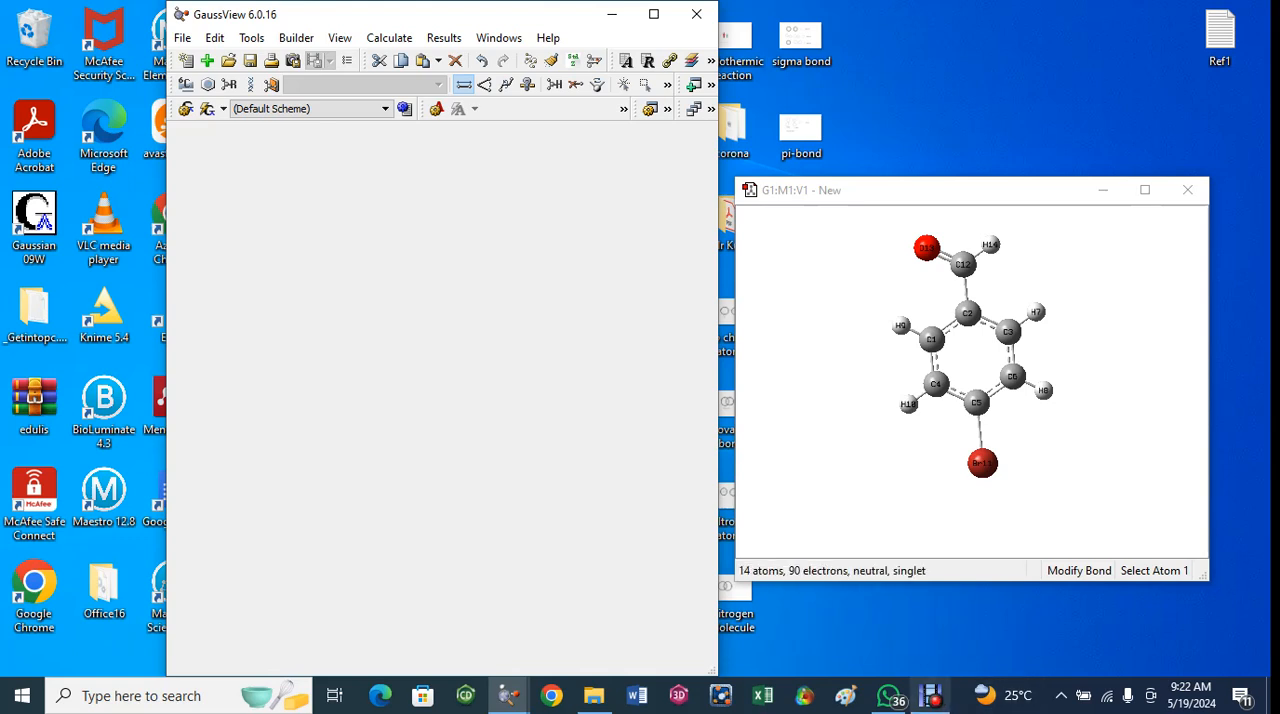
{"action": "mouse_move", "coordinate": [930, 695]}
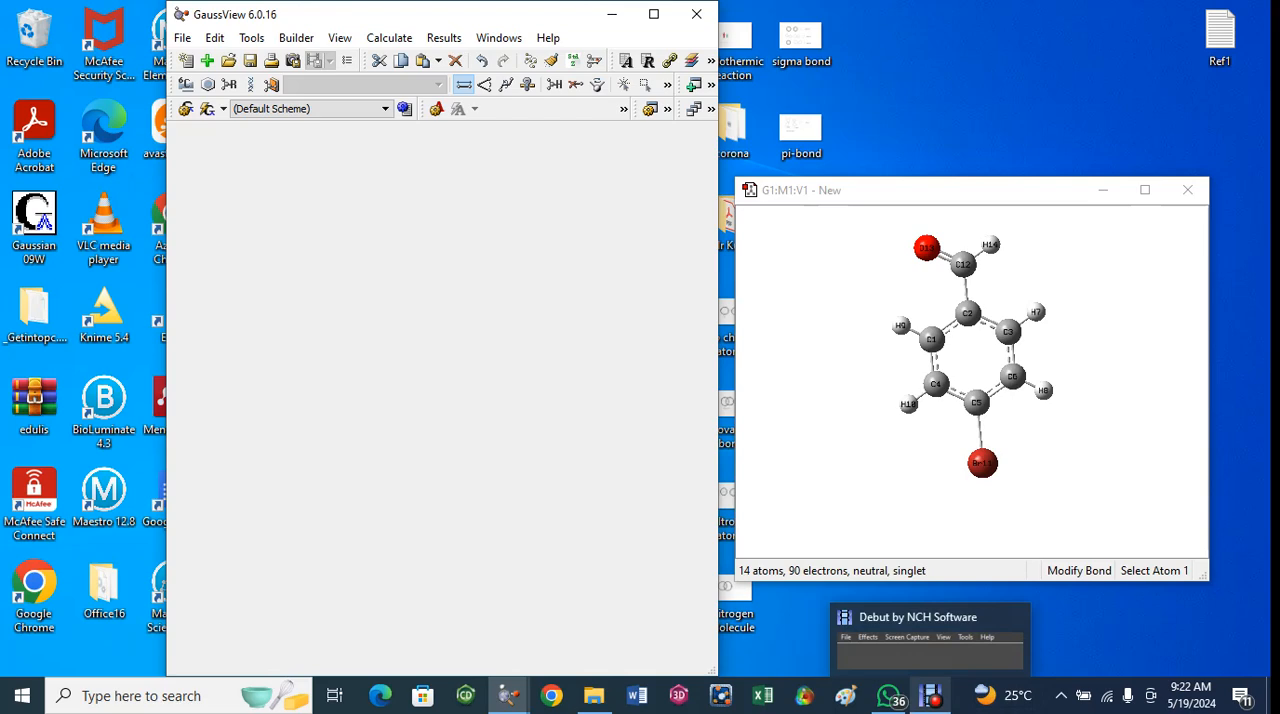
{"action": "left_click", "coordinate": [930, 695]}
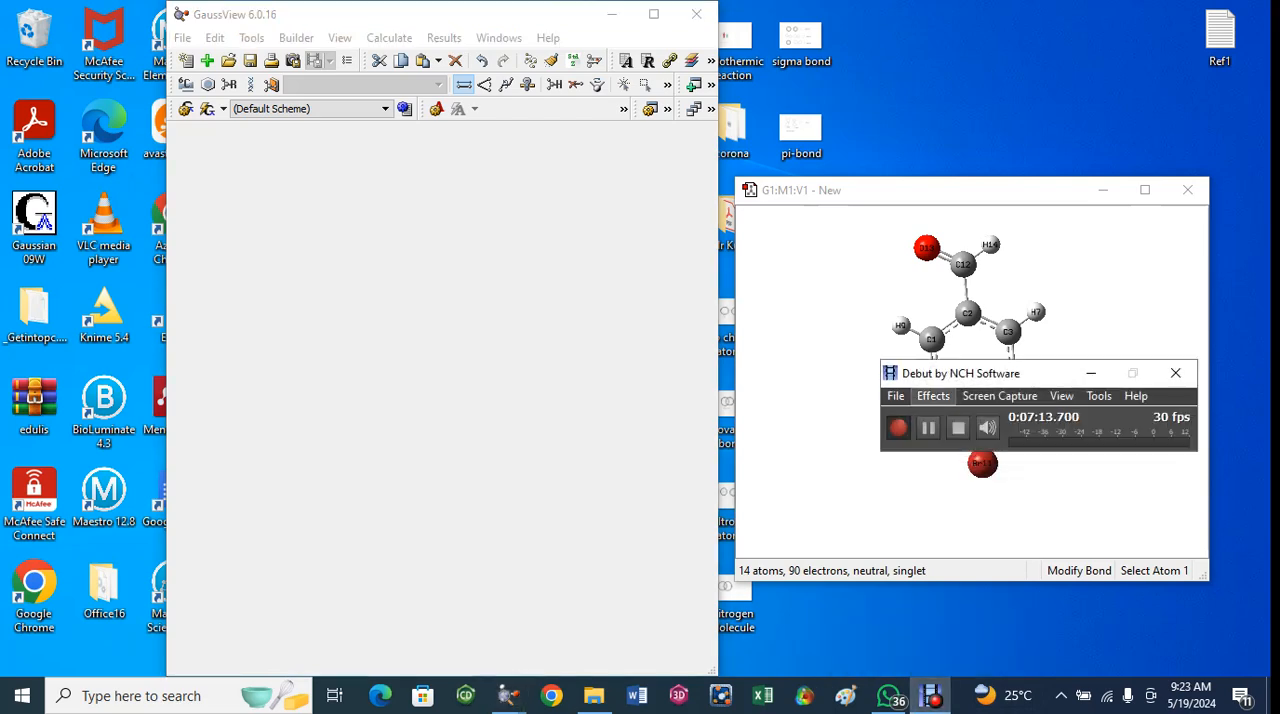